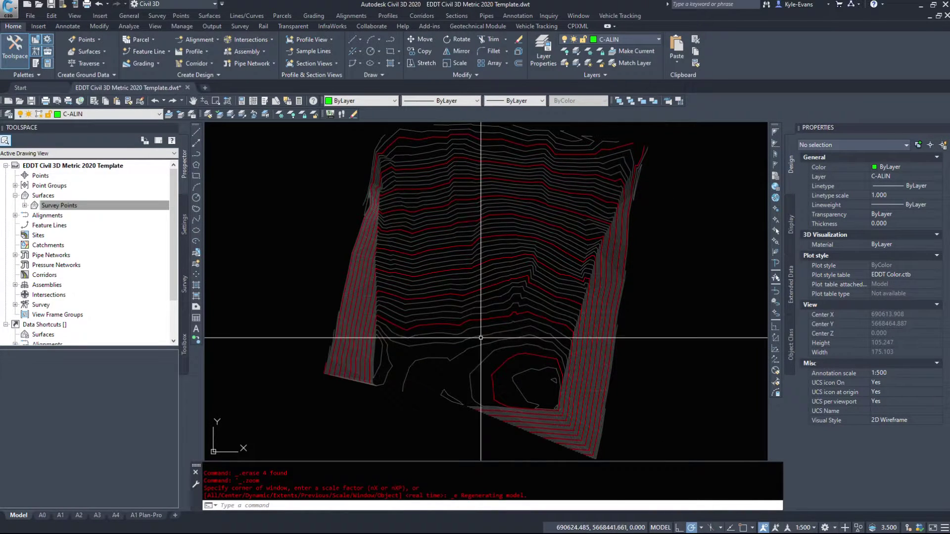
Step: Select the Survey Points surface and open its style EDDT Design 1m IDX & 0.2 INT for editing
mouse_move(464, 317)
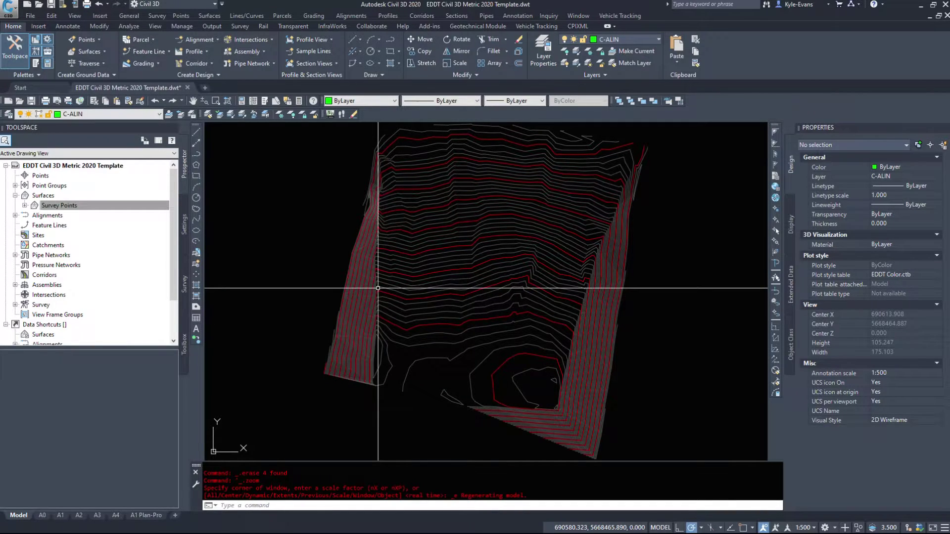
mouse_move(424, 255)
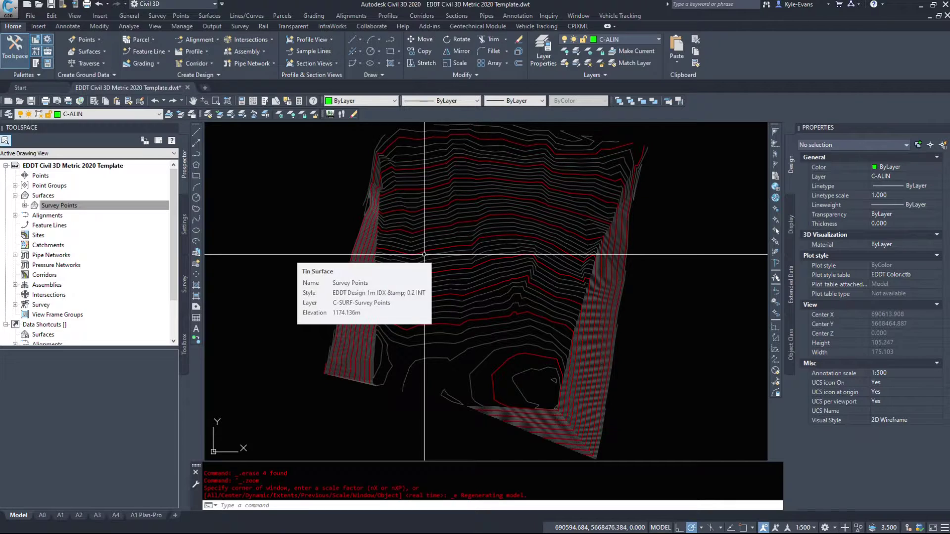
mouse_move(526, 244)
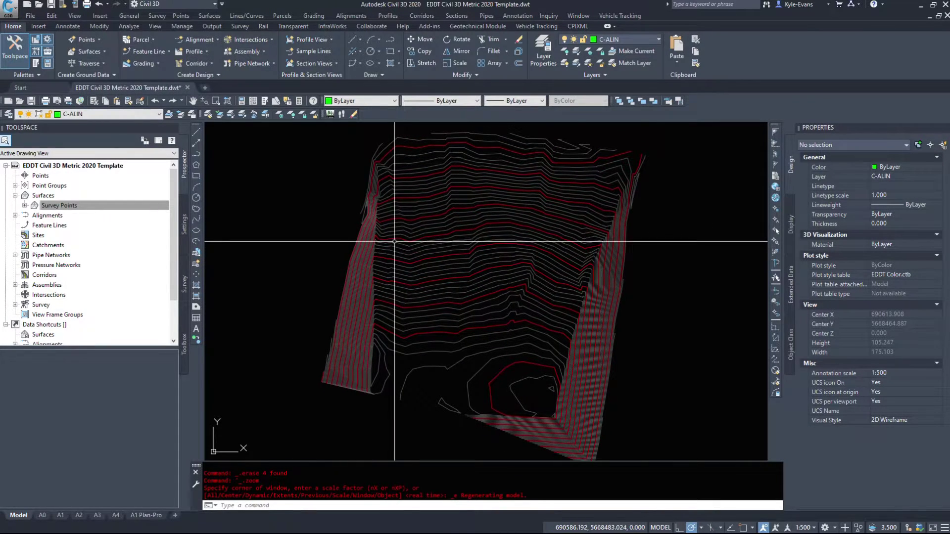
click(455, 285)
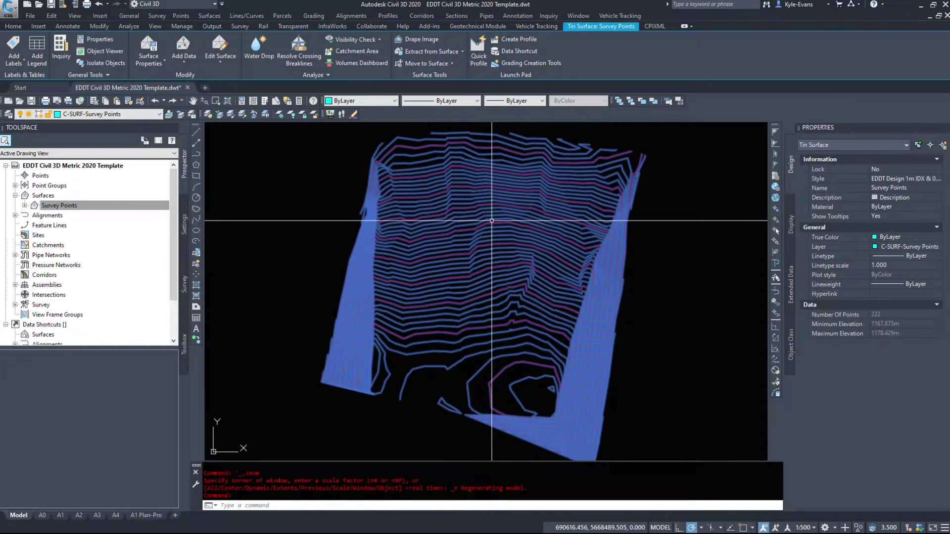
right_click(493, 222)
click(549, 343)
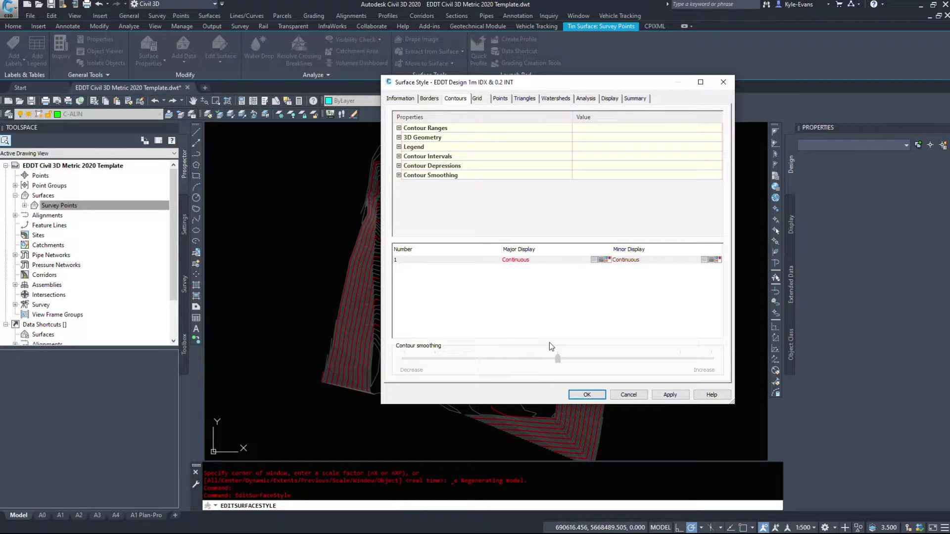
Step: On the Display tab, leave only Elevations visible after toggling Directions, Slopes and Slope Arrows
click(609, 99)
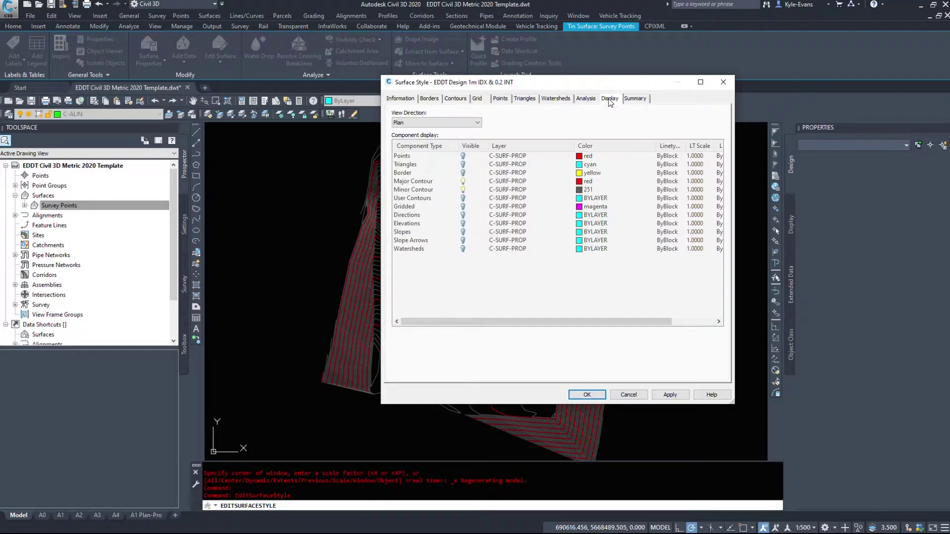
click(420, 232)
click(415, 224)
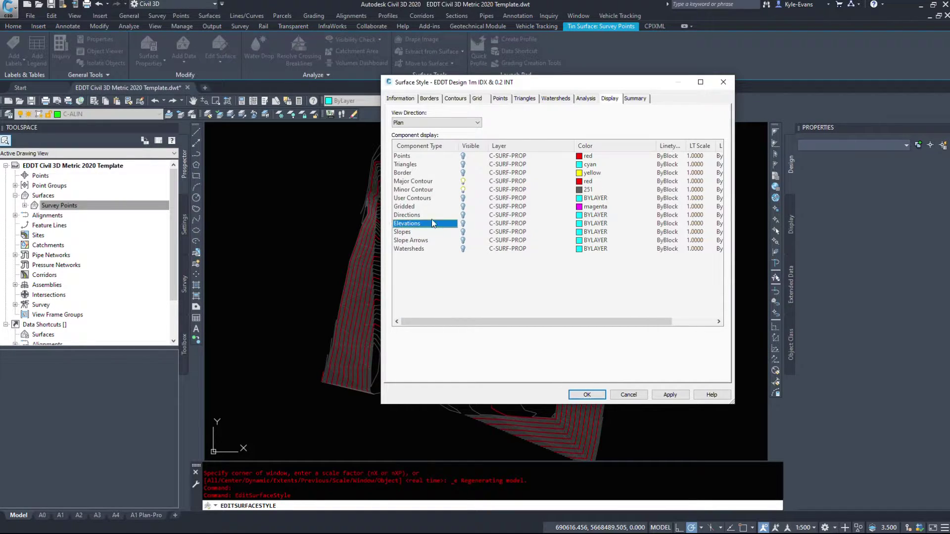
click(463, 216)
click(463, 224)
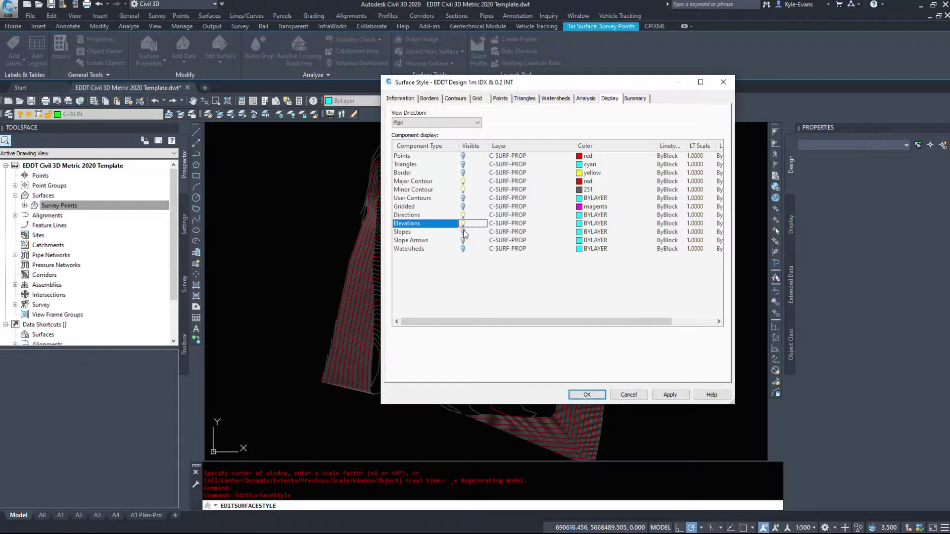
click(463, 232)
click(464, 241)
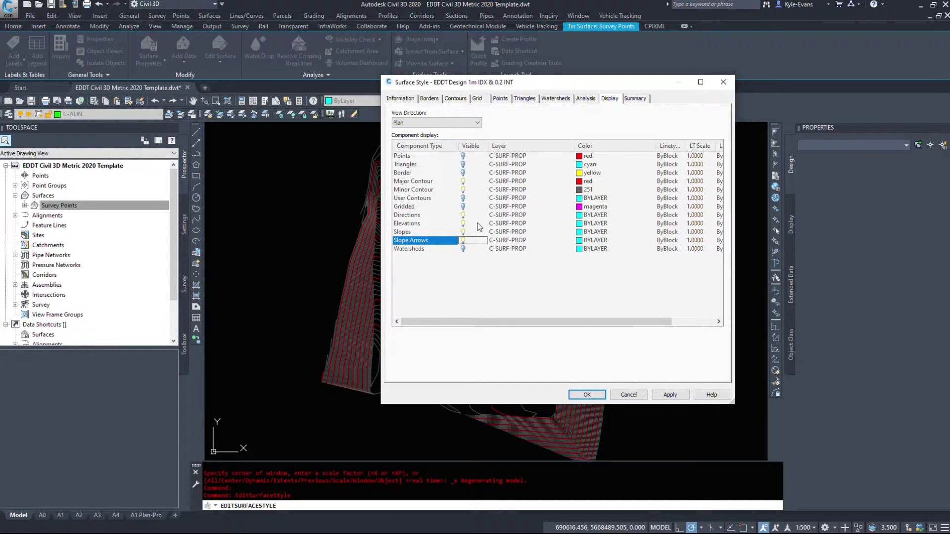
click(463, 241)
click(463, 232)
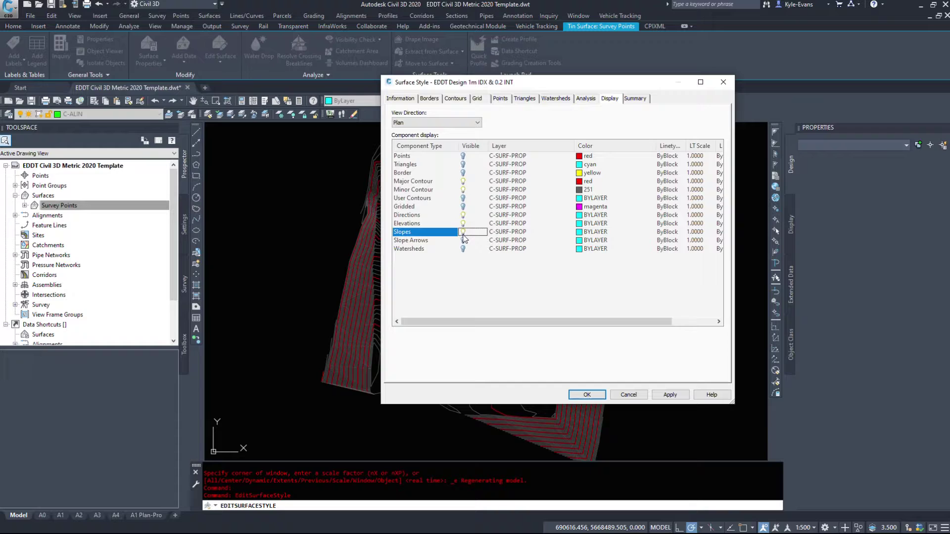
click(463, 224)
click(463, 215)
click(463, 224)
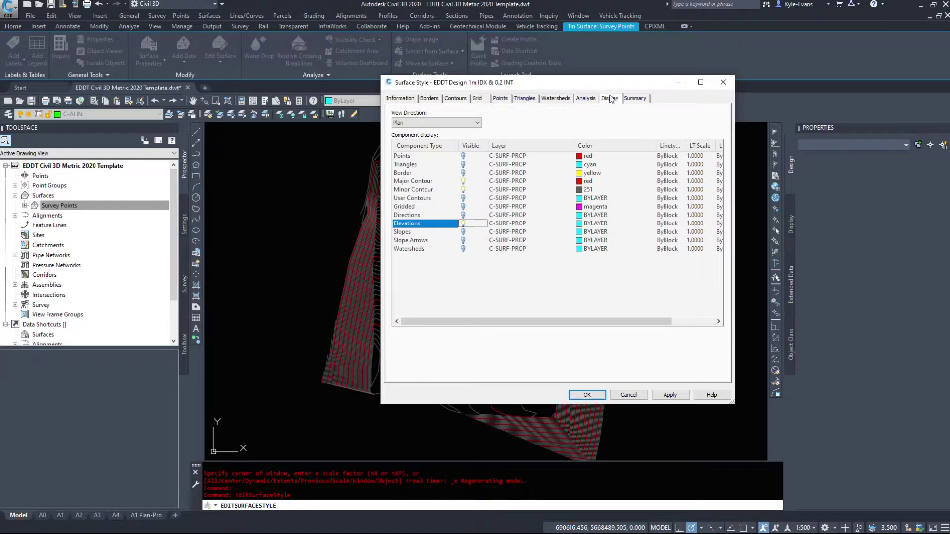
Step: Go to the Analysis tab and expand the Elevations analysis properties
click(585, 99)
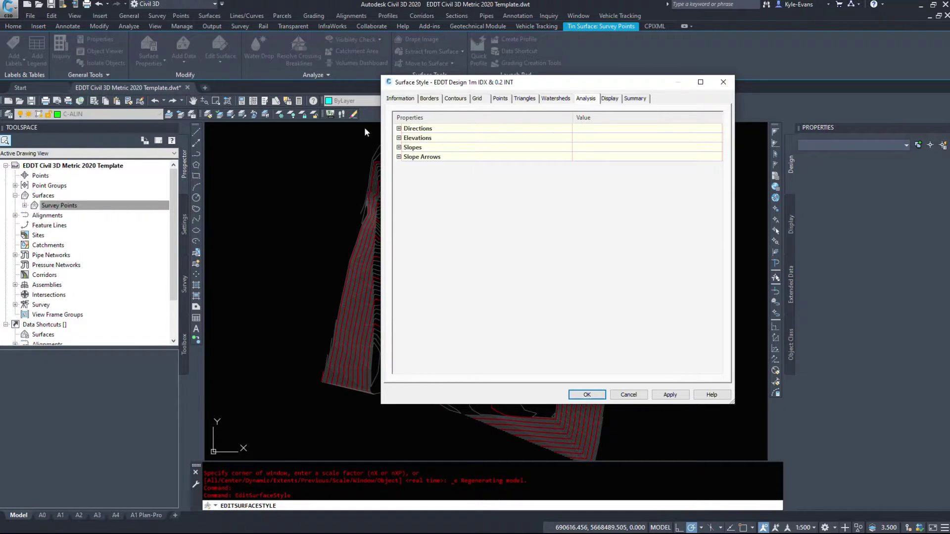
click(609, 98)
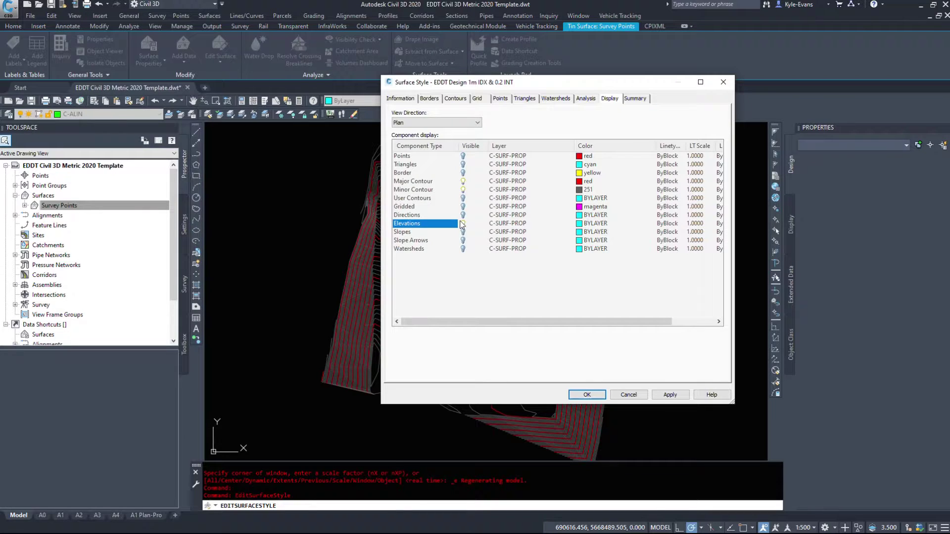
click(406, 224)
click(403, 232)
click(410, 241)
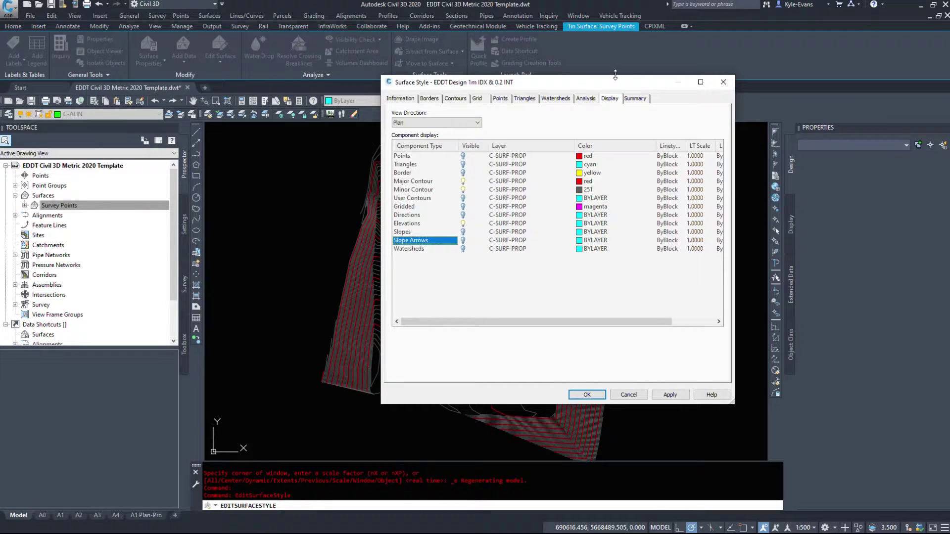
click(588, 100)
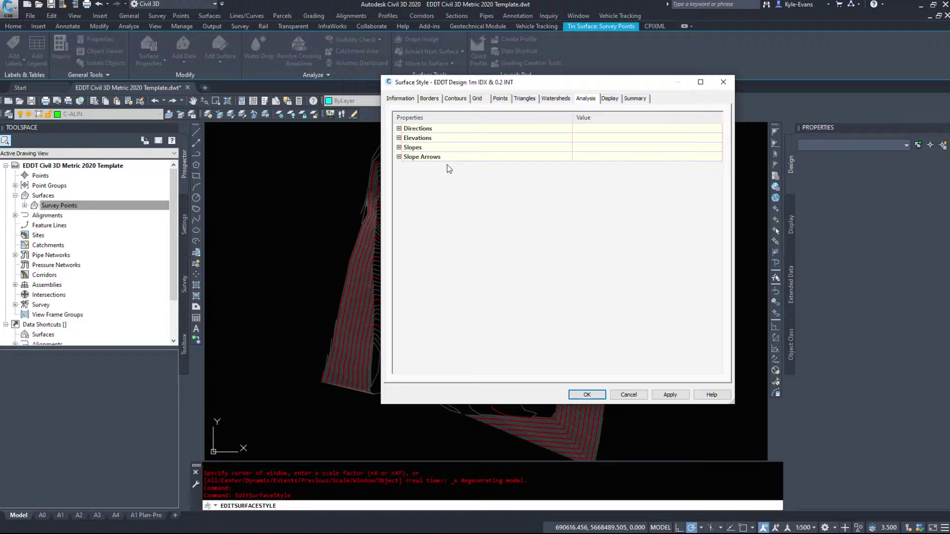
click(399, 138)
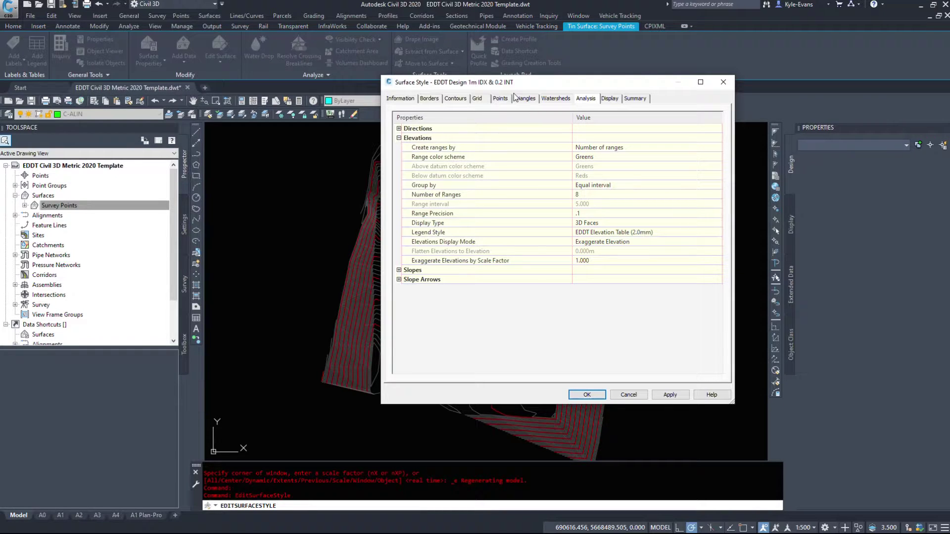
Step: Set the Elevations range color scheme to Rainbow and apply it to the surface
drag(524, 83, 162, 59)
click(248, 121)
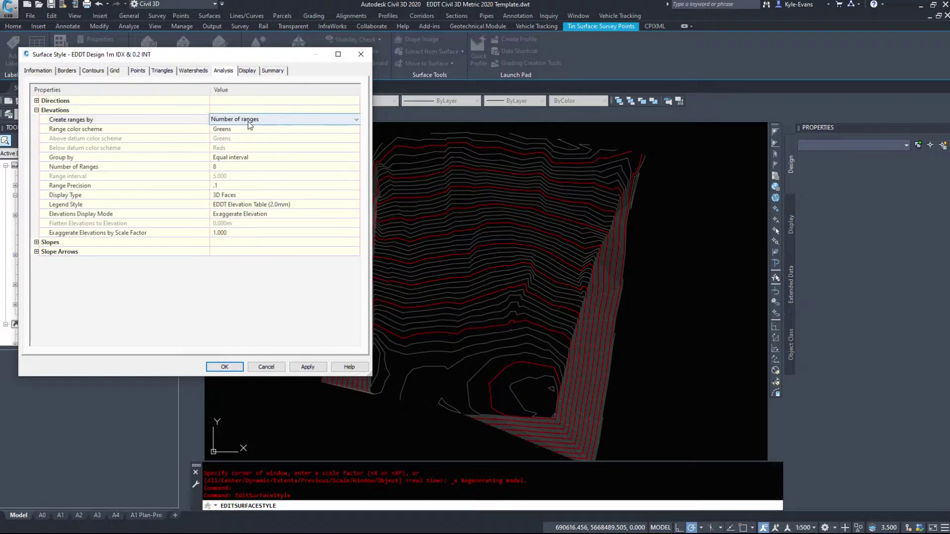
click(237, 128)
click(238, 129)
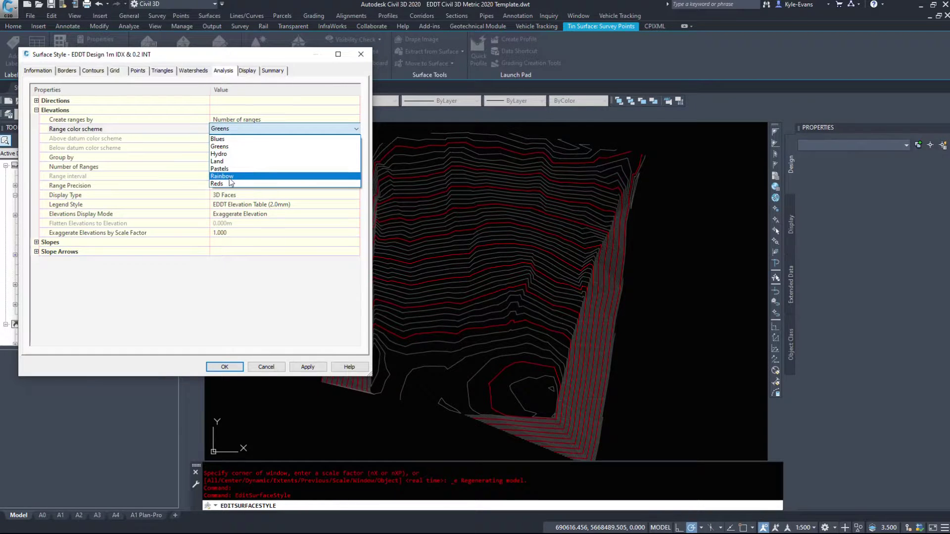
click(231, 177)
click(291, 365)
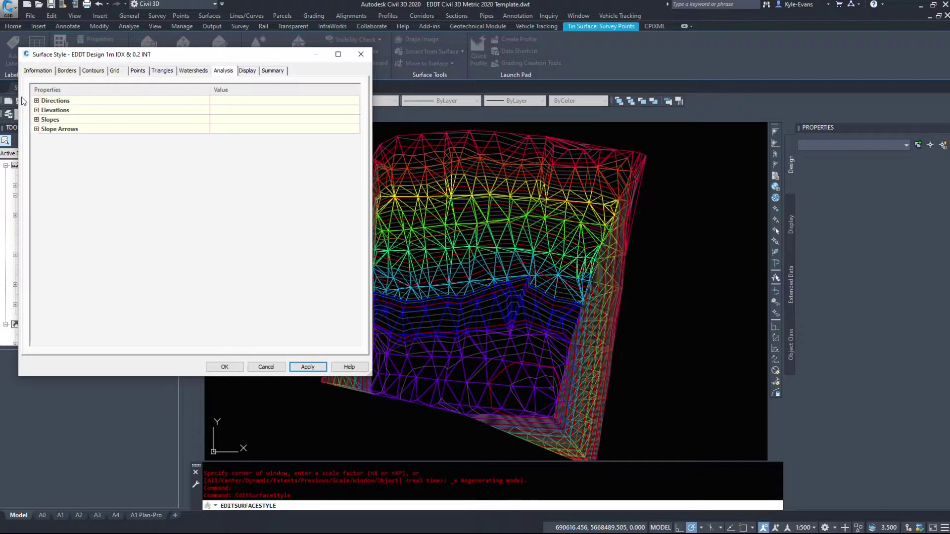
click(36, 110)
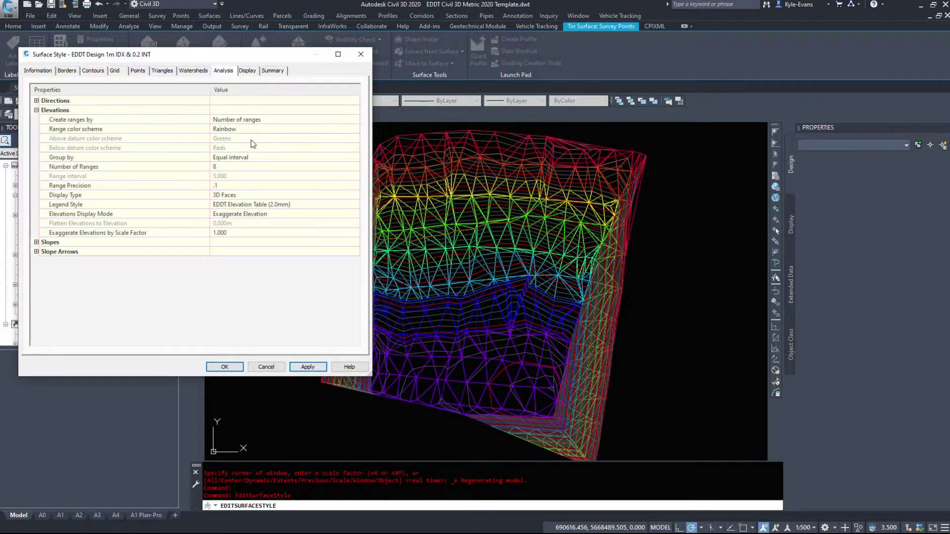
Step: Change the Elevations display type from 3D Faces to 2D Solid and apply it
click(238, 195)
click(238, 195)
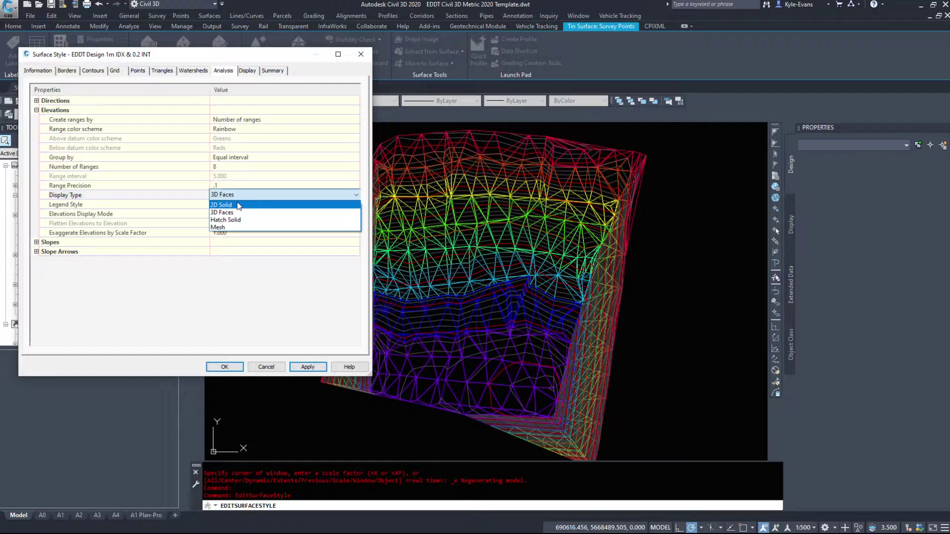
click(233, 212)
click(307, 366)
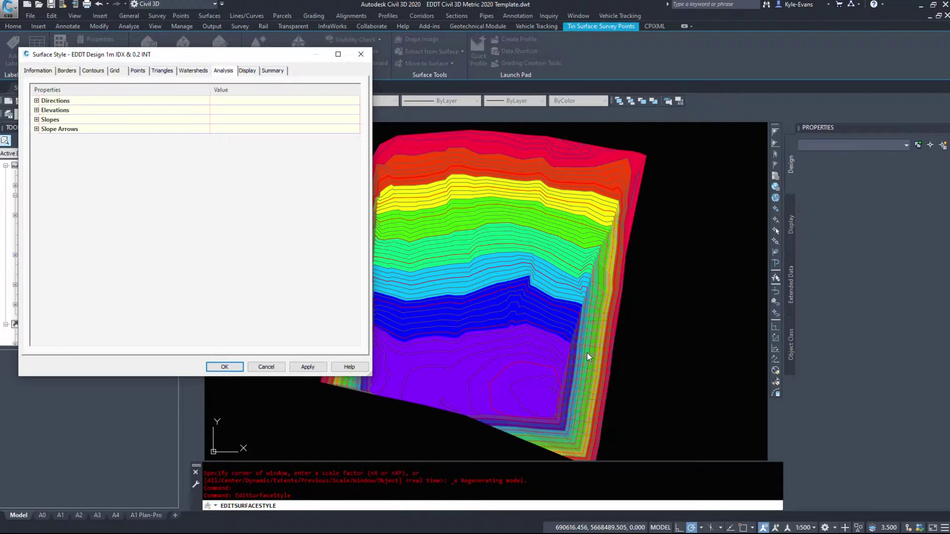
double_click(50, 109)
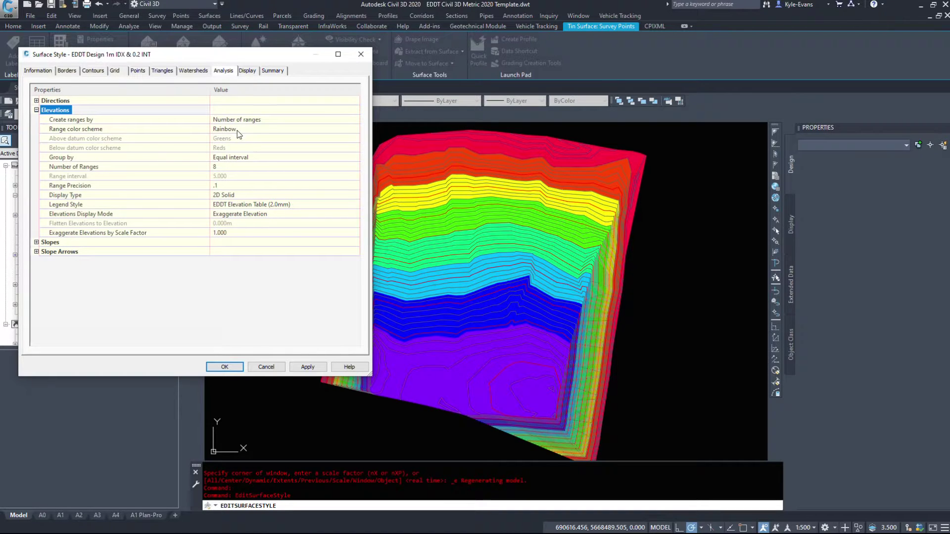
Step: Set the Elevations range color scheme to Pastels and apply it
click(233, 131)
click(233, 130)
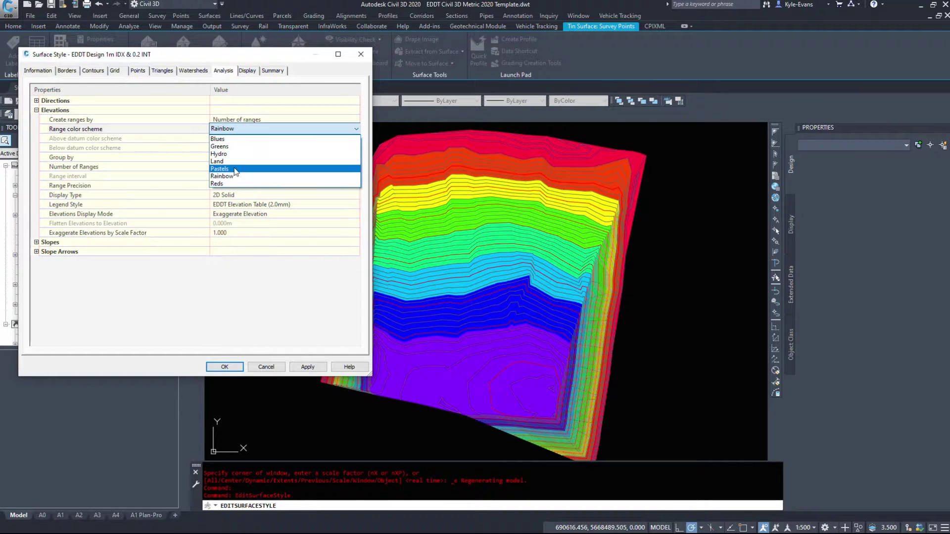
click(220, 168)
click(307, 366)
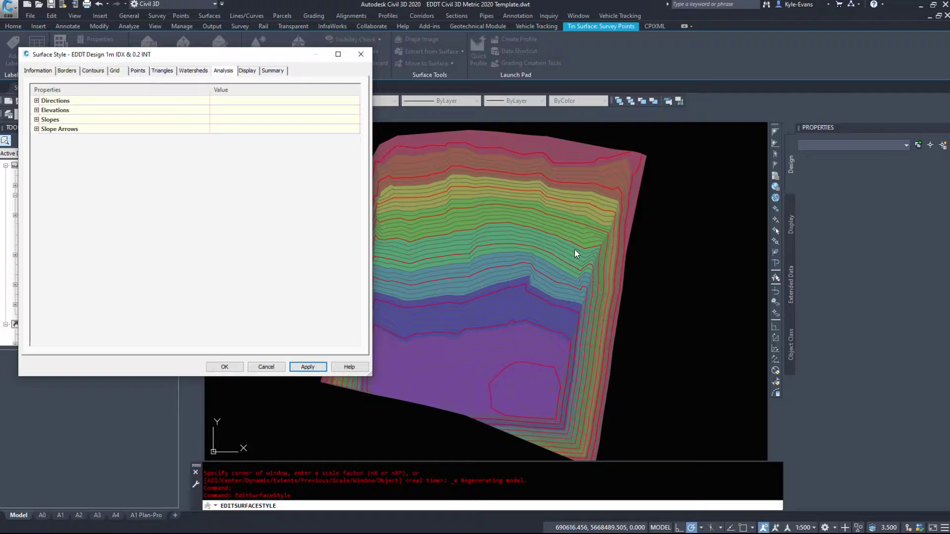
click(36, 110)
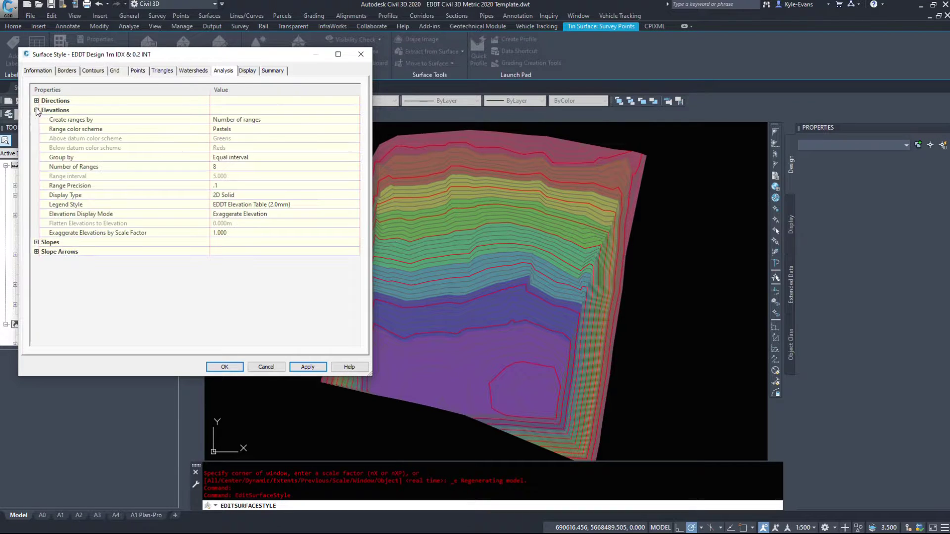
Step: Try the Greens range color scheme on the surface and apply it
click(239, 130)
click(239, 130)
click(219, 147)
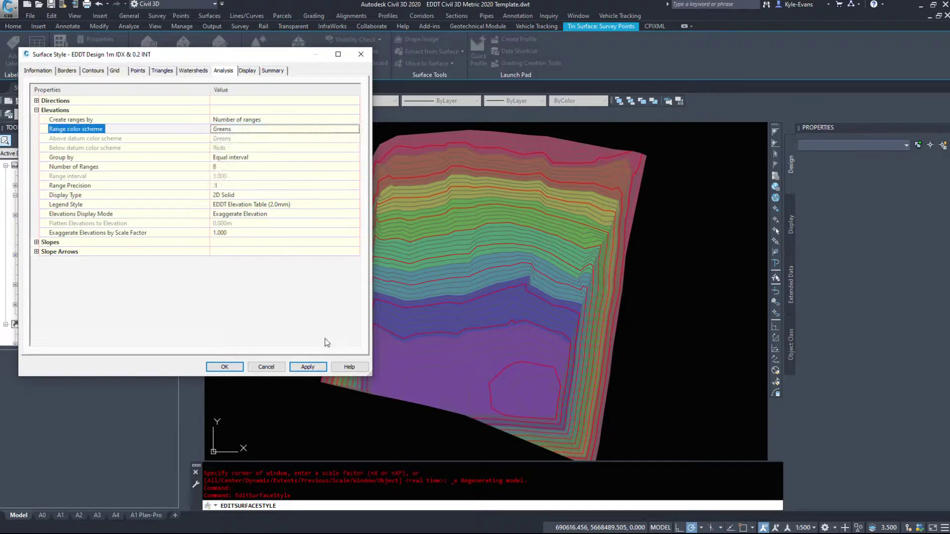
click(308, 366)
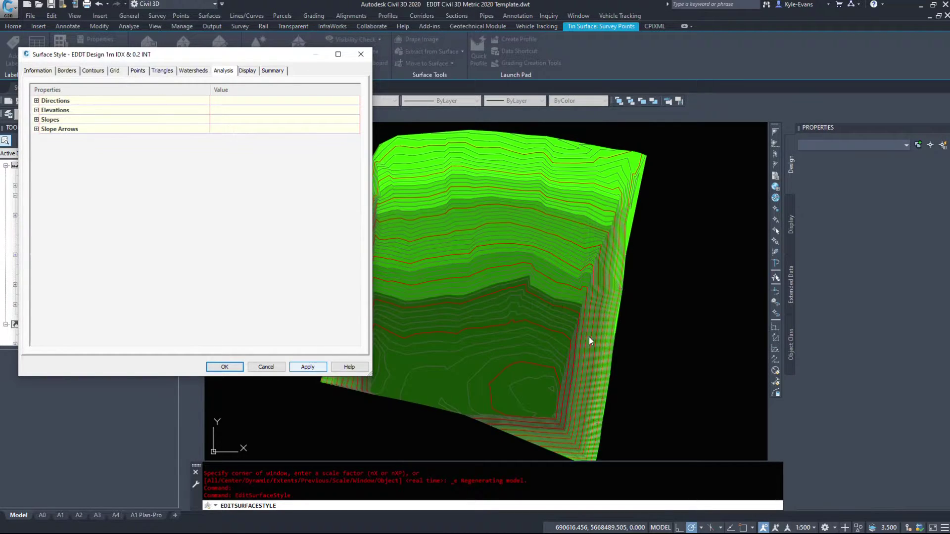
click(37, 110)
Step: Keep ranges created by Number of ranges, switch back to Pastels, and apply
click(253, 162)
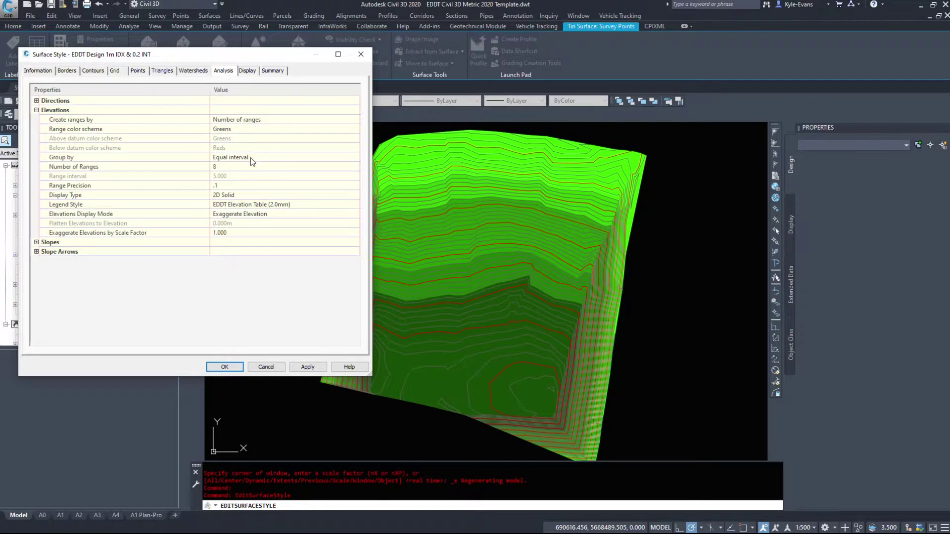
click(254, 115)
click(252, 119)
click(252, 129)
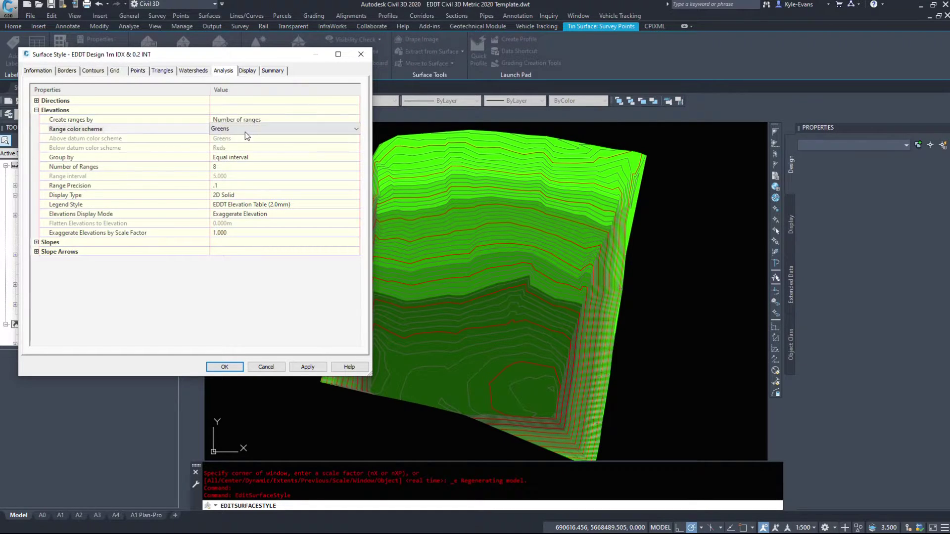
click(253, 128)
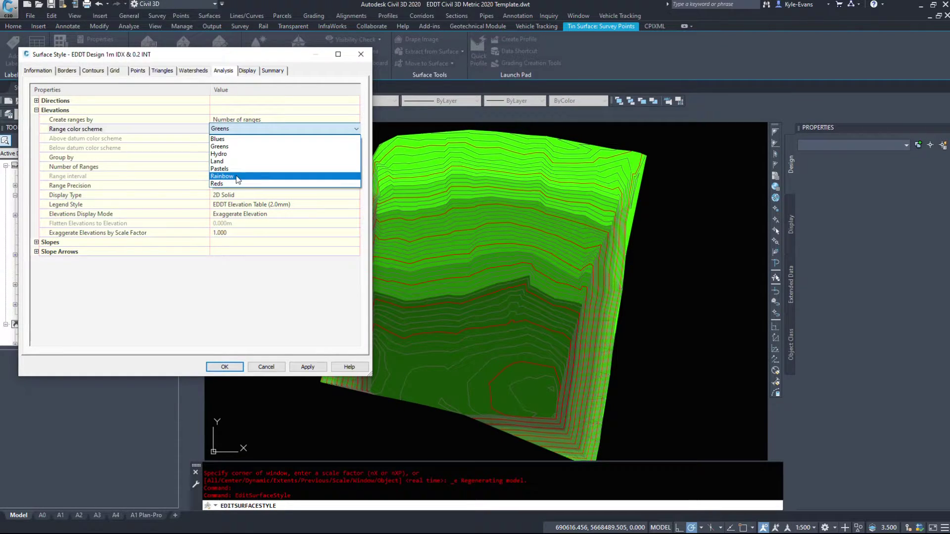
click(236, 169)
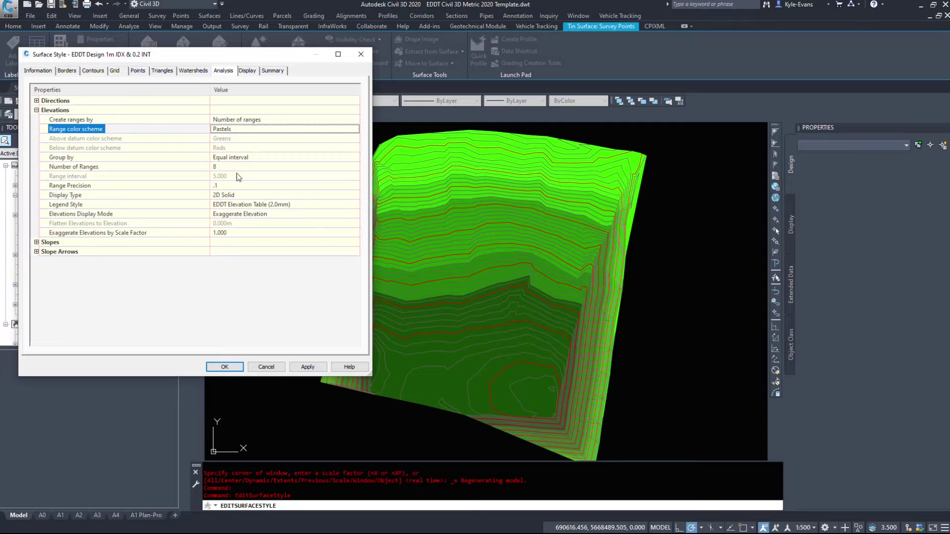
click(307, 366)
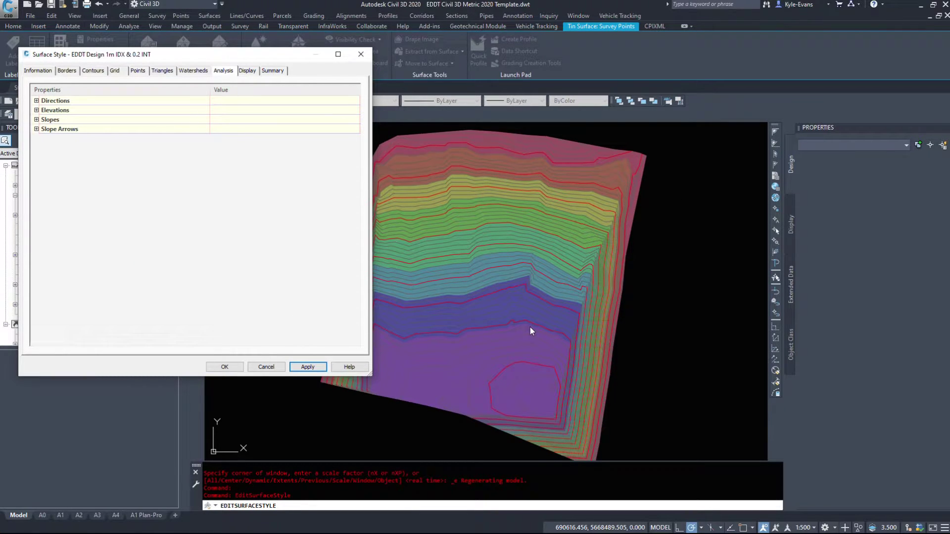
click(36, 111)
click(36, 110)
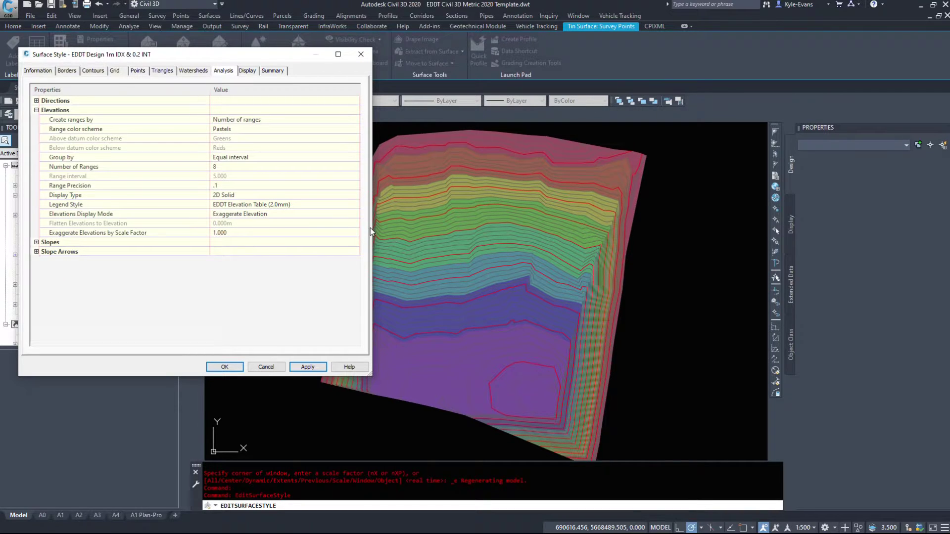
Step: Keep Number of ranges creation and equal interval grouping, checking the help on grouping methods
click(257, 119)
click(262, 120)
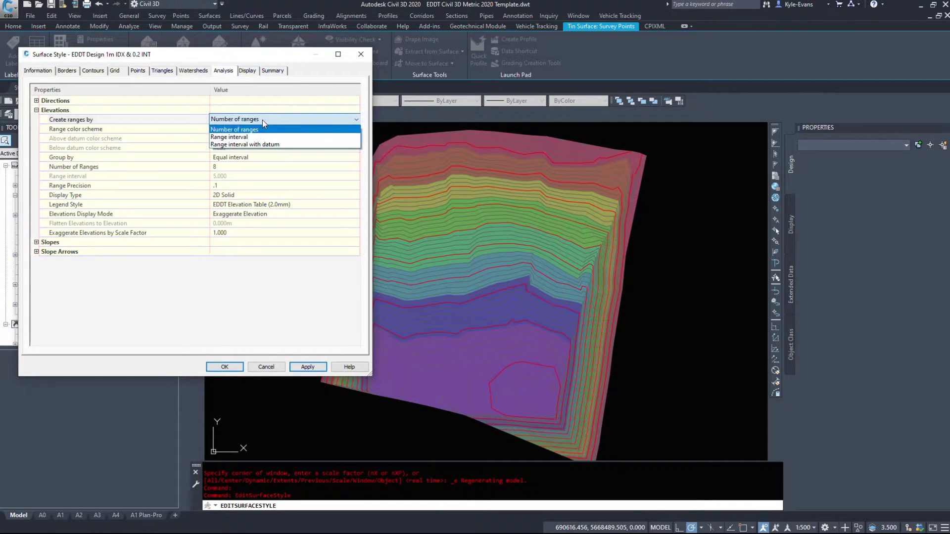
click(251, 105)
click(250, 157)
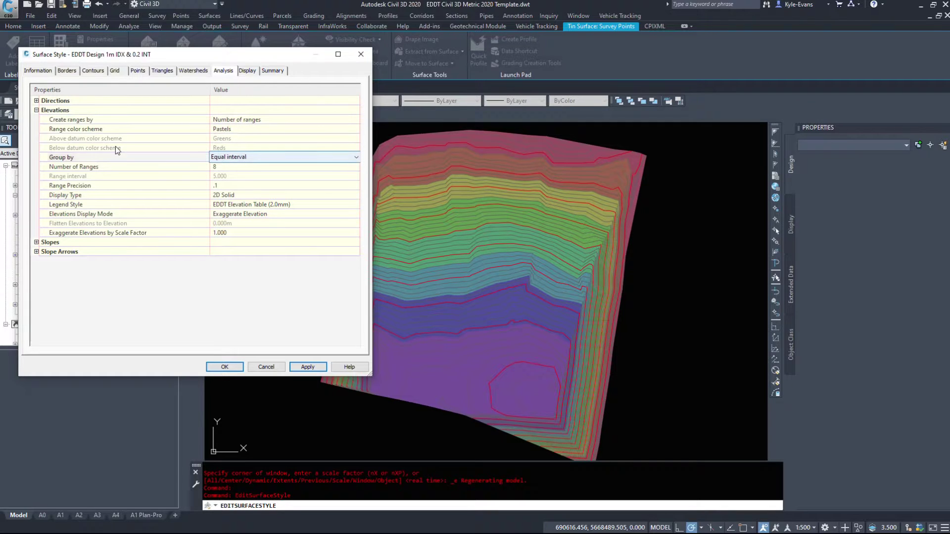
click(250, 157)
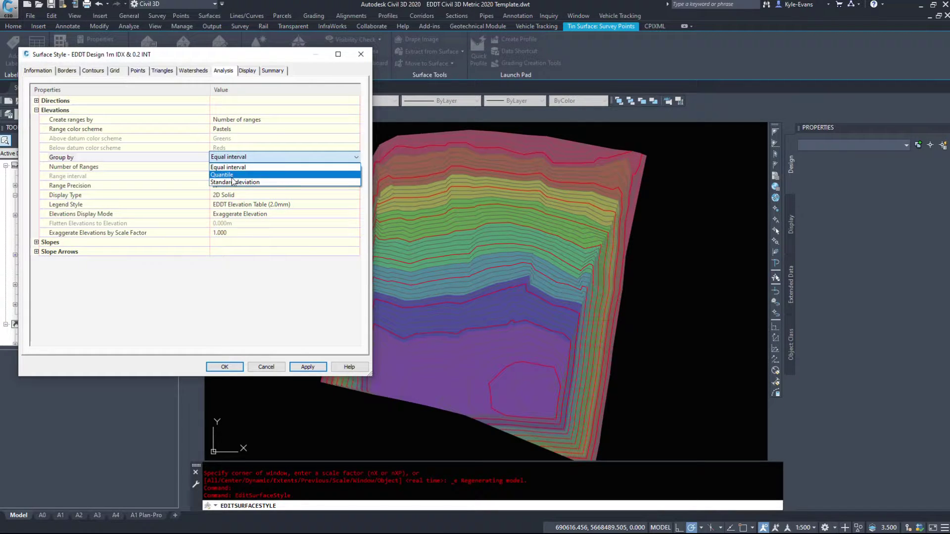
click(227, 167)
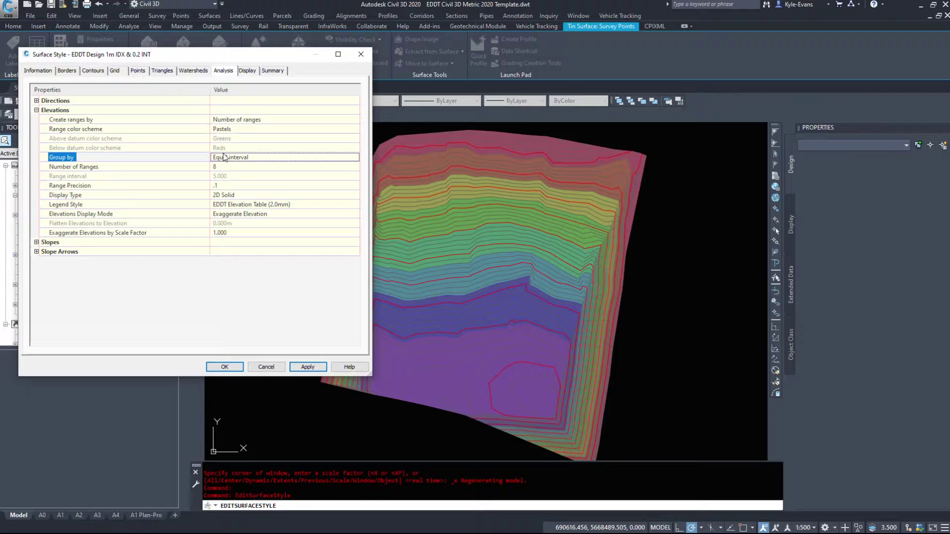
click(349, 367)
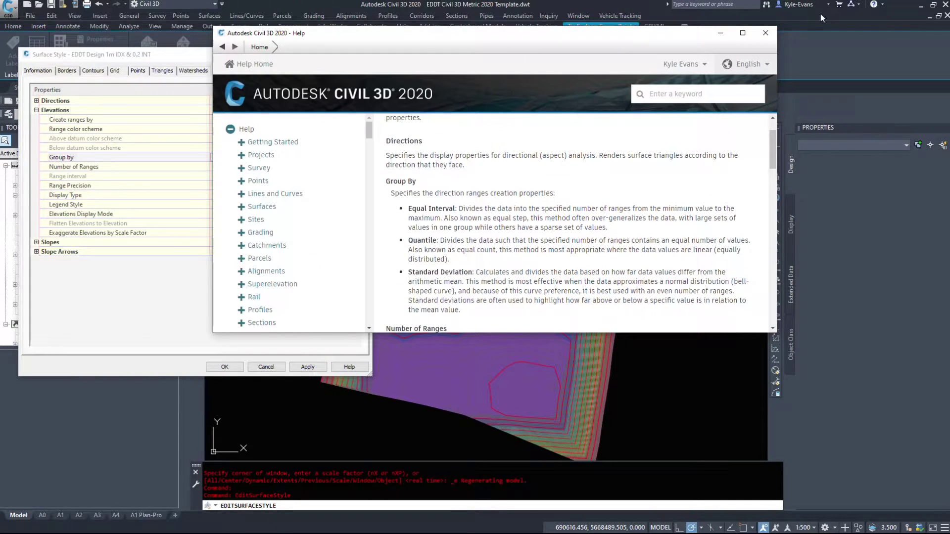
click(765, 34)
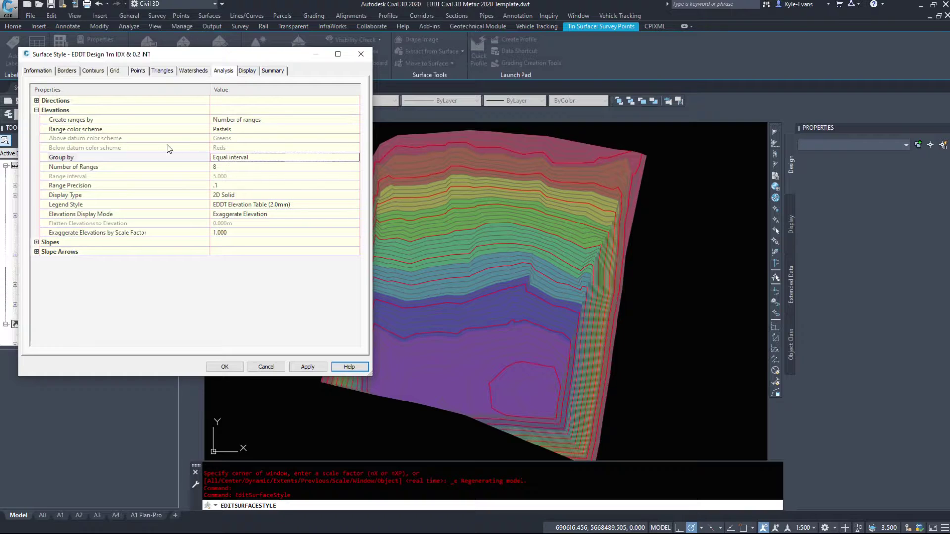
Step: Set the number of elevation ranges to 12 and apply it
click(240, 167)
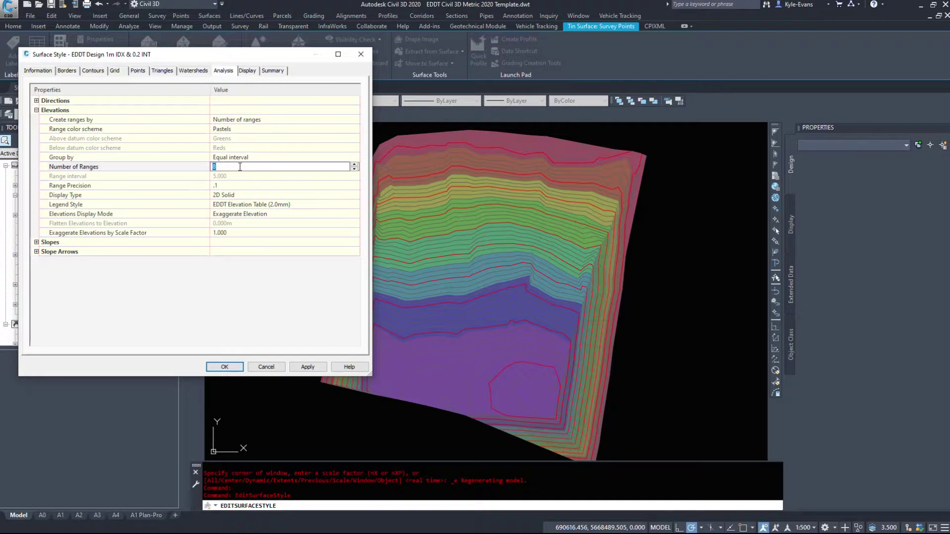
text(12)
key(Return)
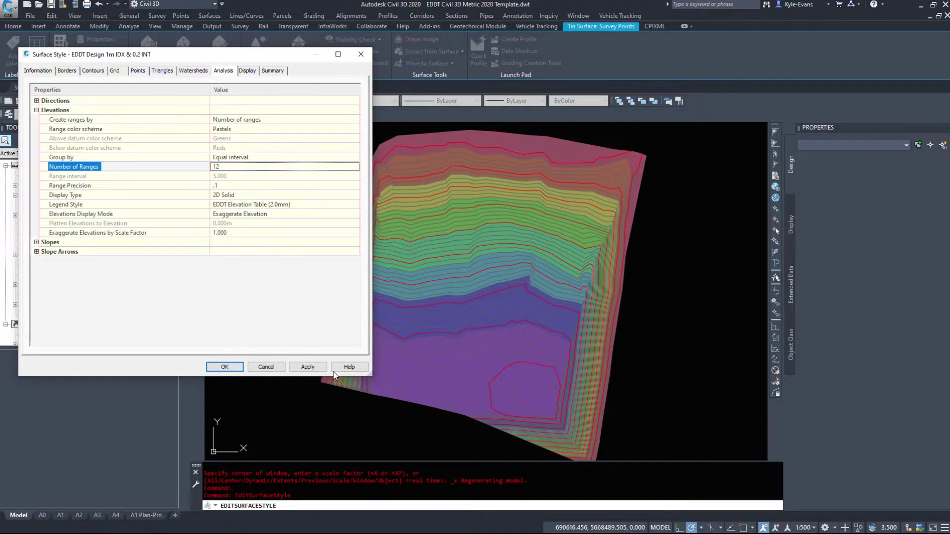
click(307, 366)
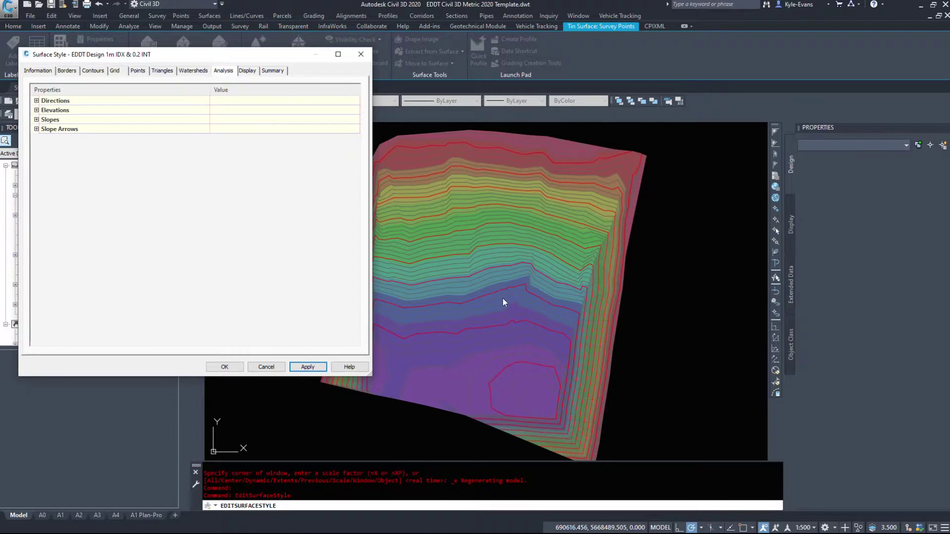
click(36, 110)
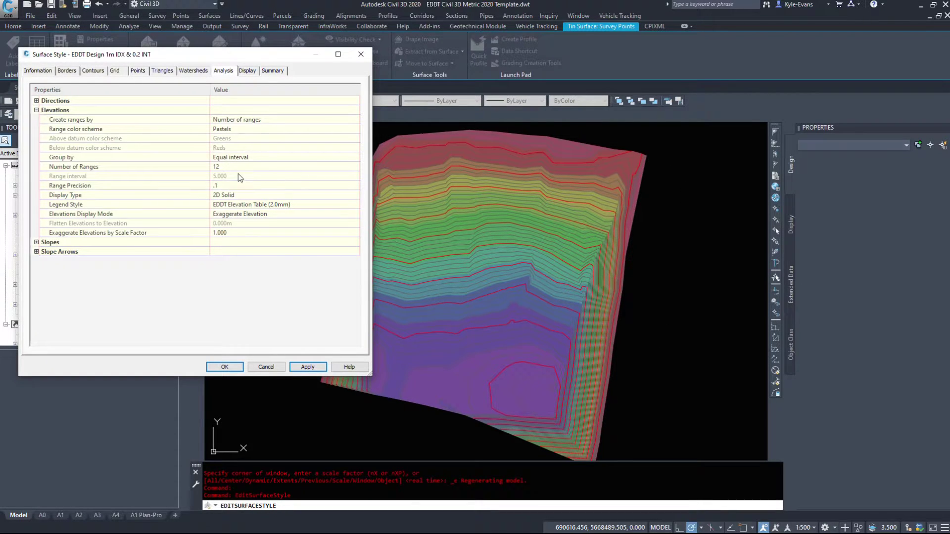
Step: Try the 3D Faces display type for the elevation bands and apply it
click(238, 176)
click(278, 186)
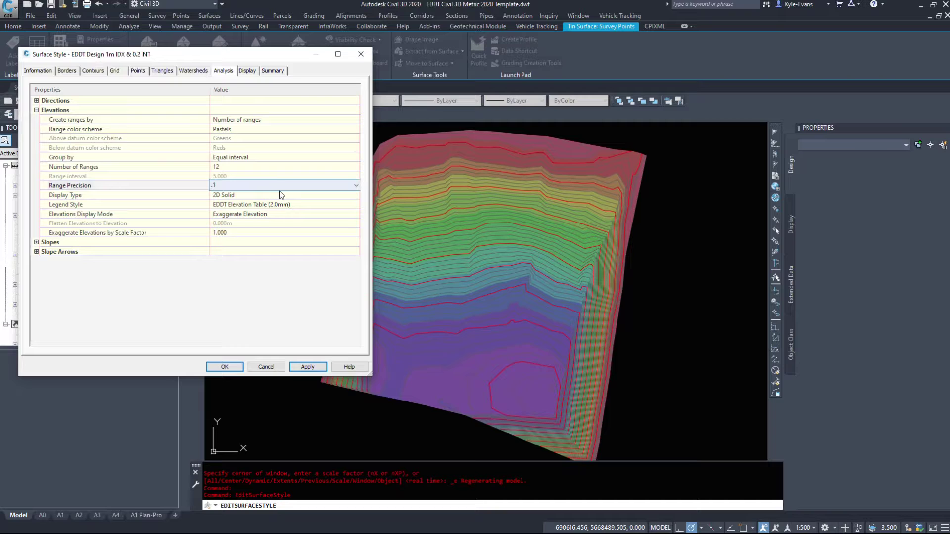
click(255, 194)
click(255, 194)
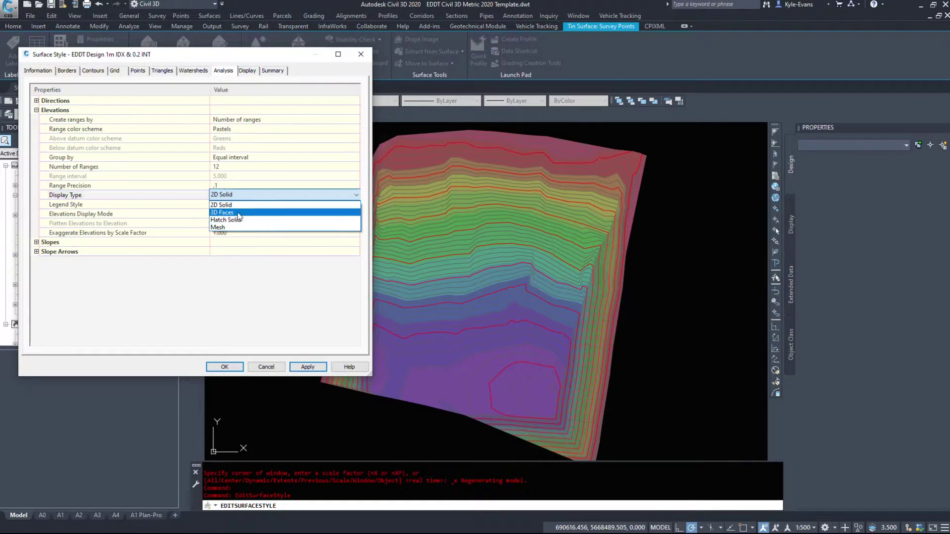
click(239, 213)
click(305, 368)
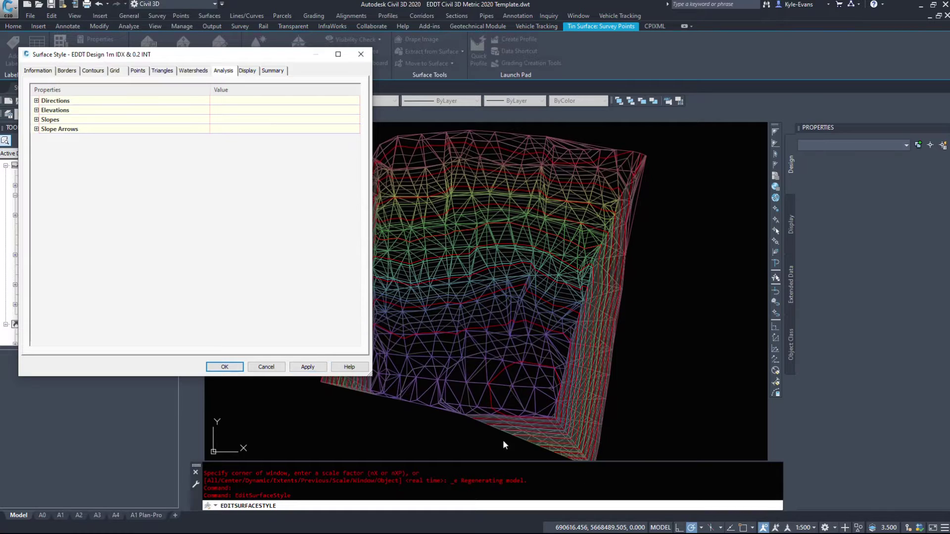
Step: Restore 2D Solid, set Display Mode to Use Surface Elevation, apply and close with OK
click(37, 110)
click(252, 197)
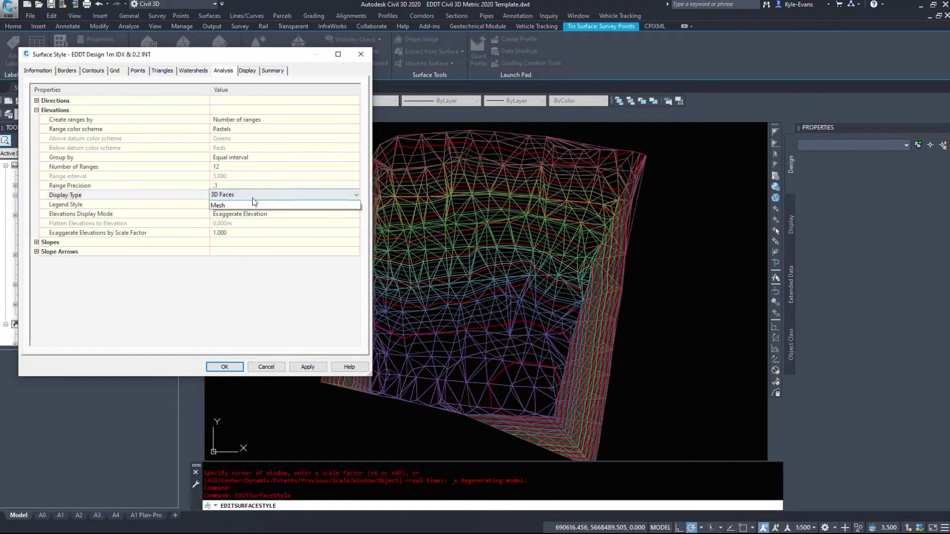
click(263, 207)
click(267, 206)
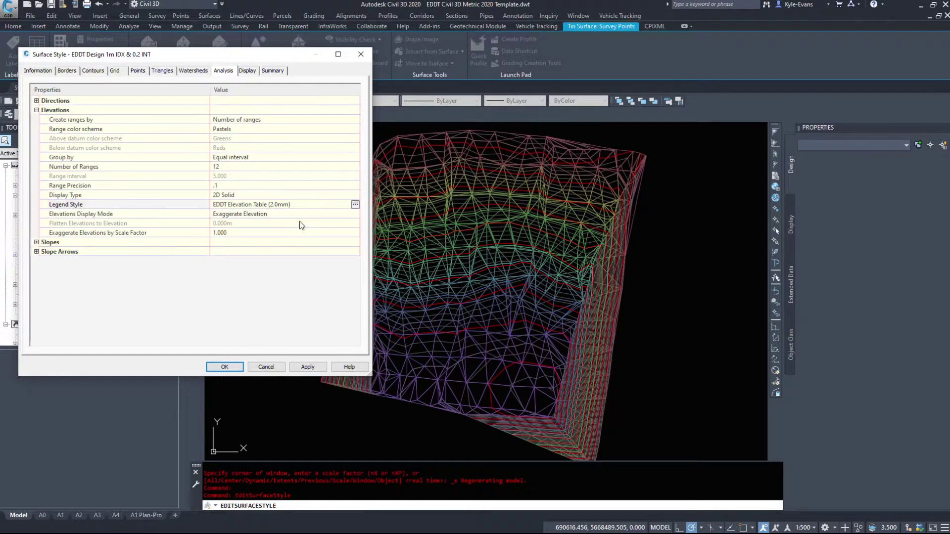
click(272, 214)
click(272, 213)
click(245, 224)
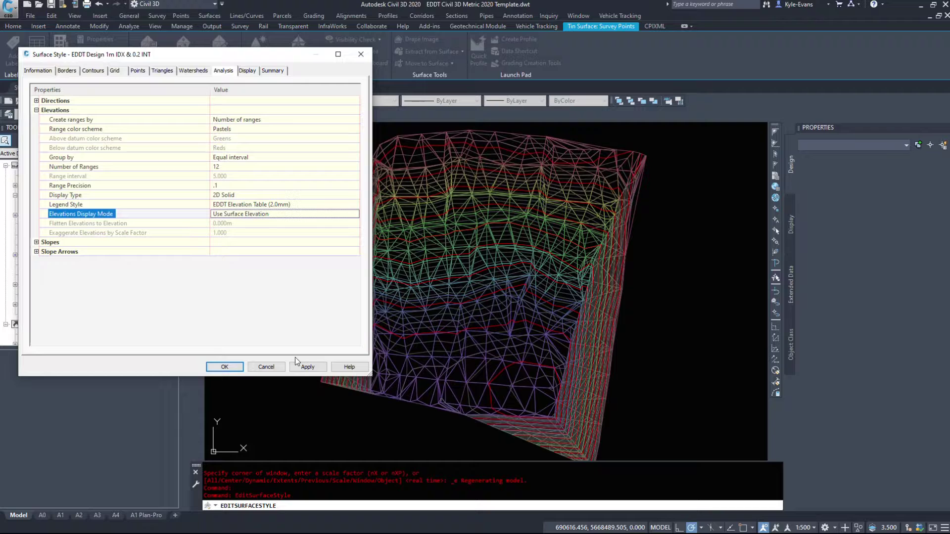
click(308, 366)
click(224, 367)
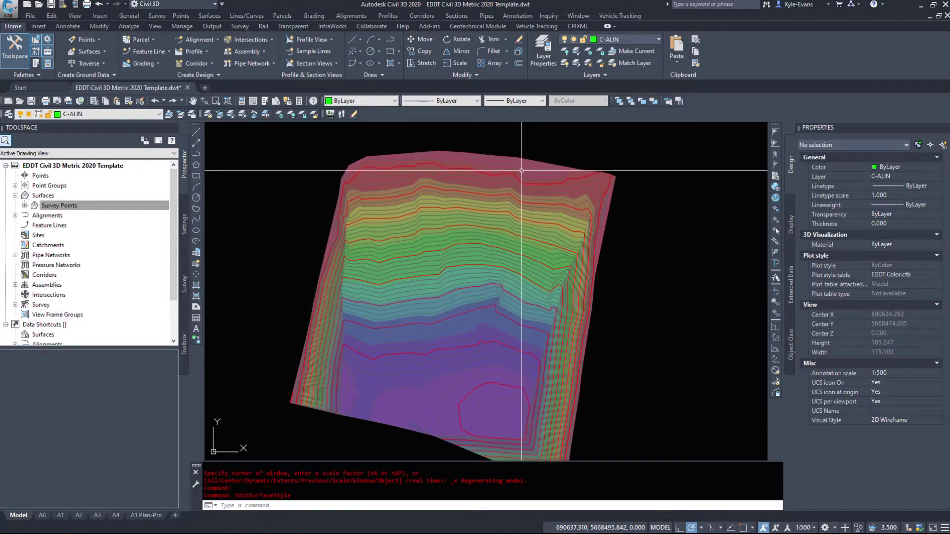
scroll(518, 148, up, 2)
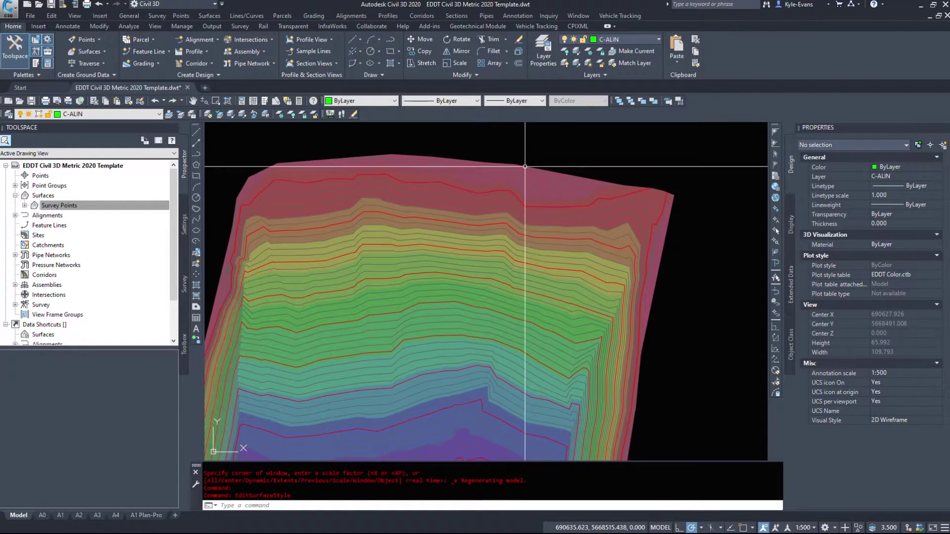
scroll(550, 184, down, 2)
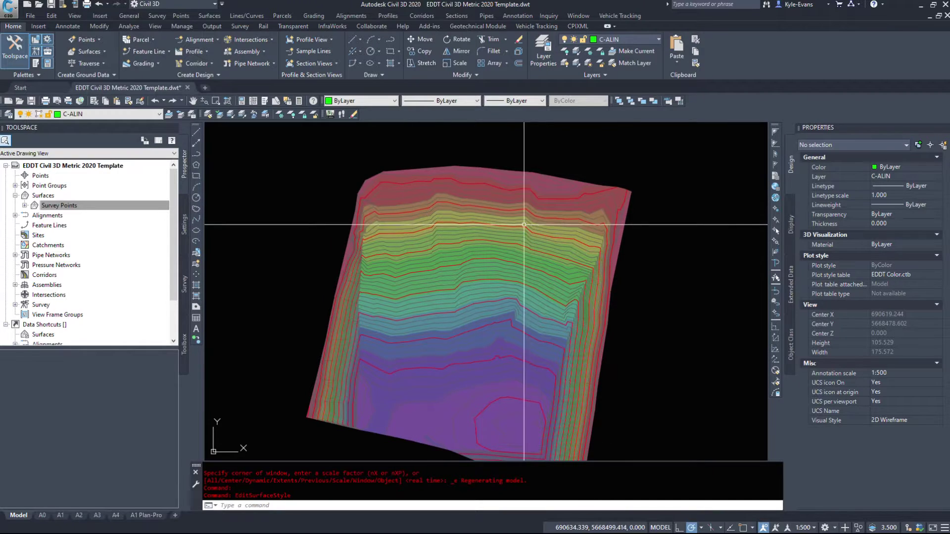
middle_drag(443, 311, 387, 237)
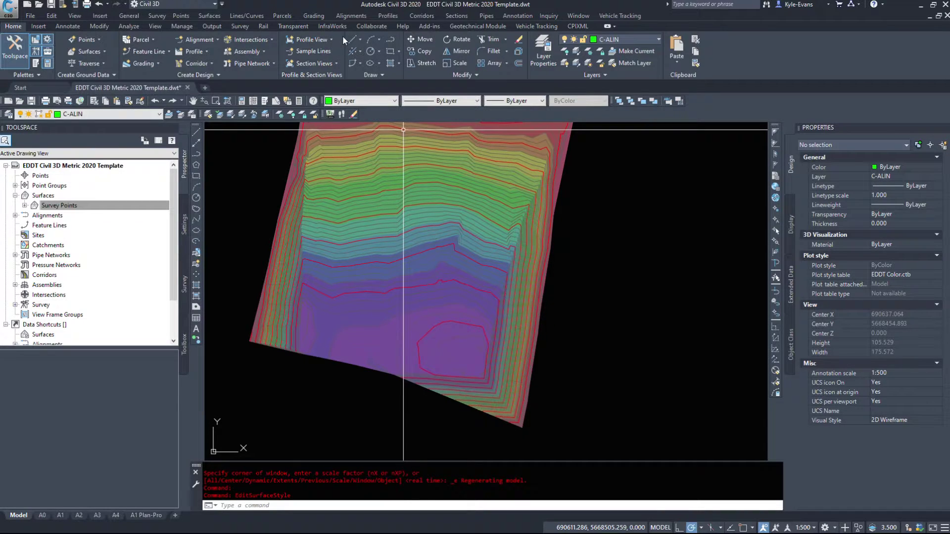
Step: Start Add Legend Table with an Elevations table set to Dynamic
click(209, 16)
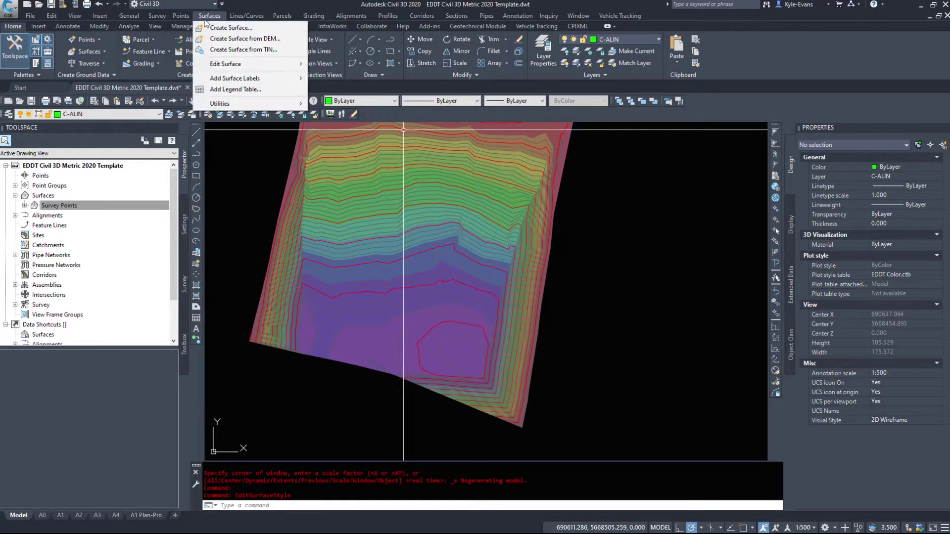
click(234, 90)
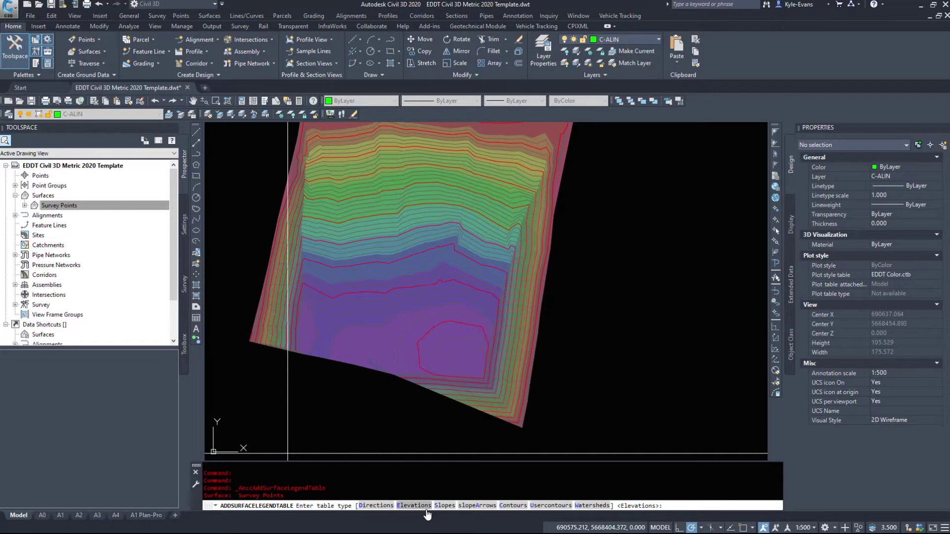
click(414, 506)
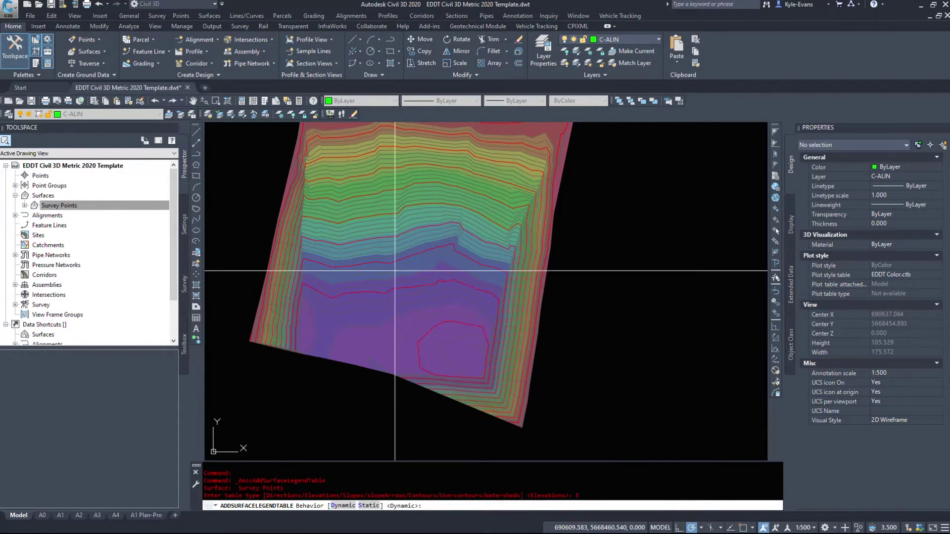
middle_drag(201, 271, 201, 314)
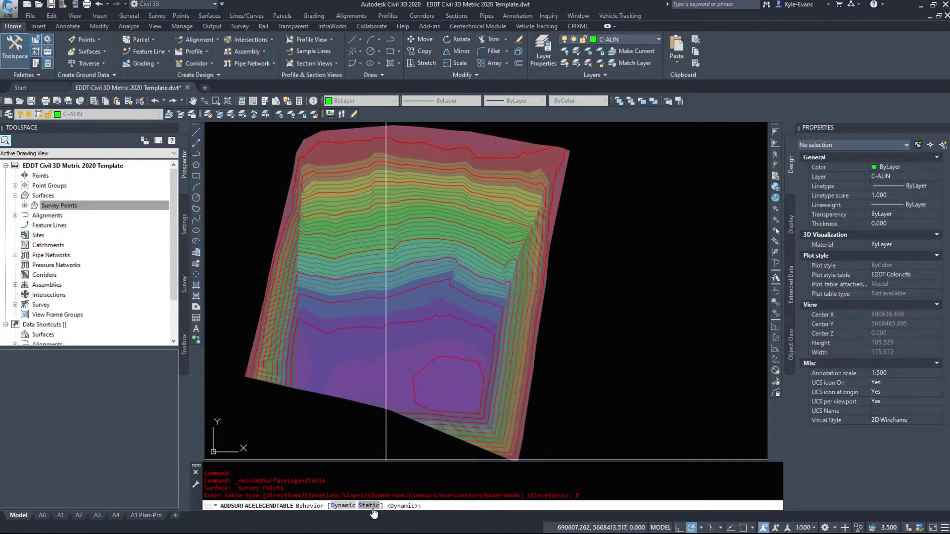
click(342, 506)
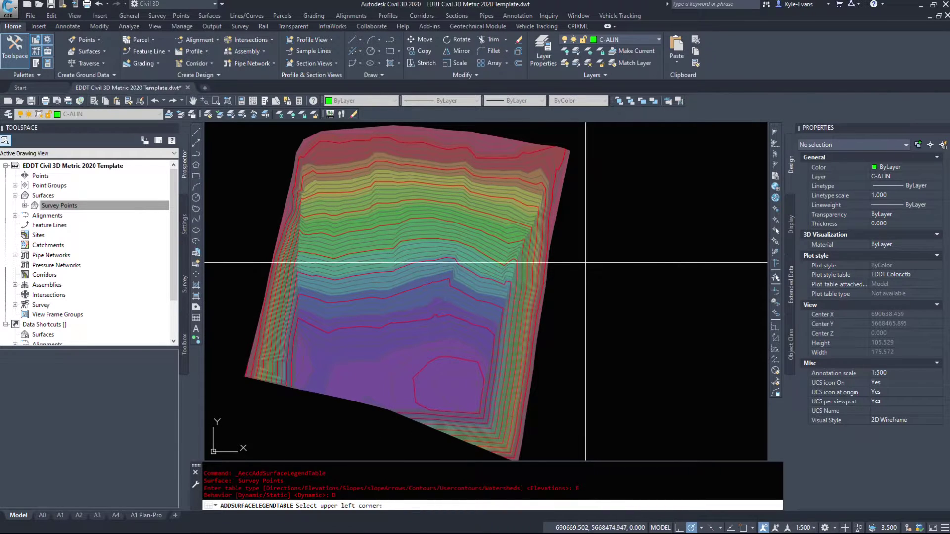
Step: Place the table's corner right of the surface and select the Survey Points surface
click(593, 270)
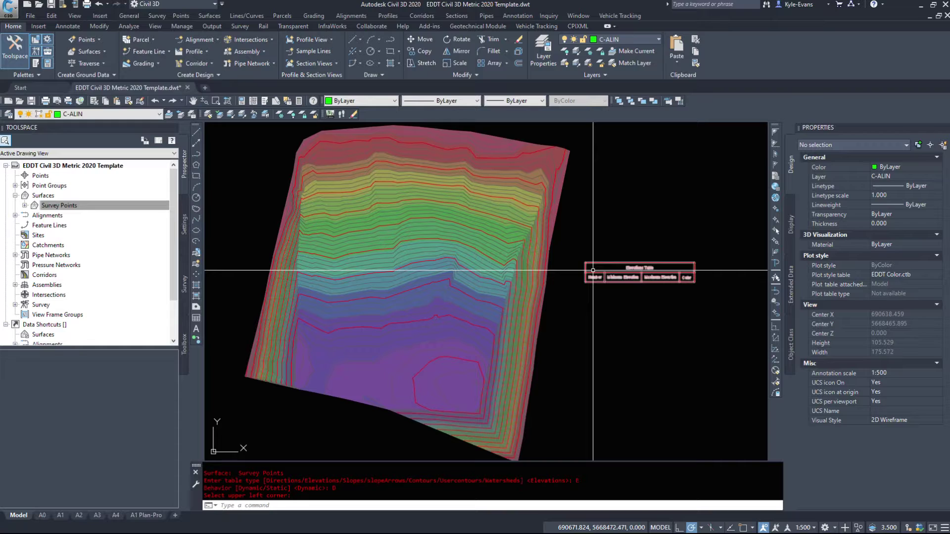
scroll(491, 297, down, 4)
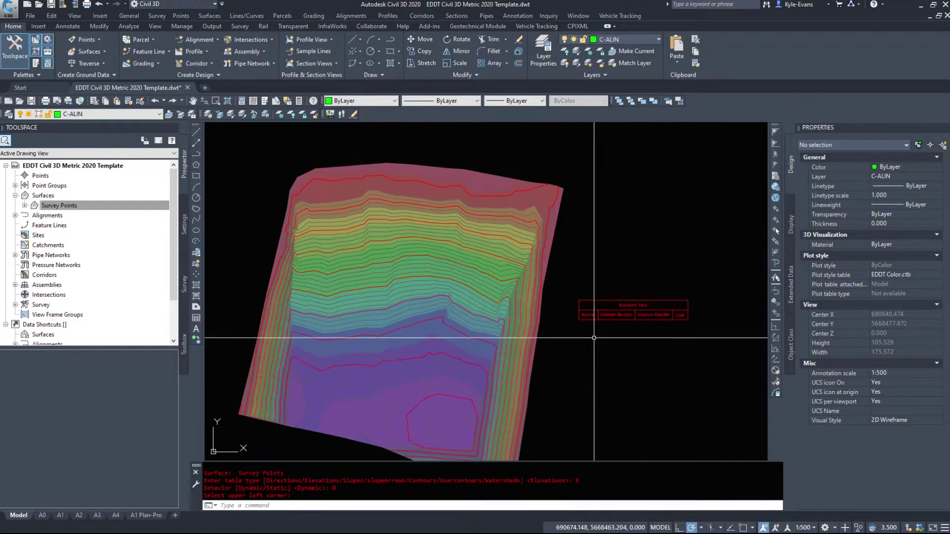
scroll(606, 369, up, 2)
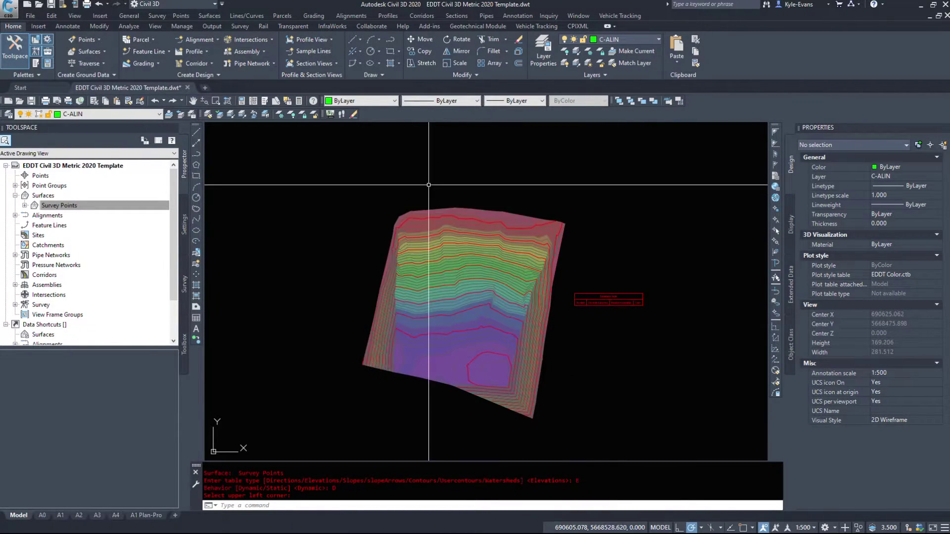
scroll(593, 307, up, 3)
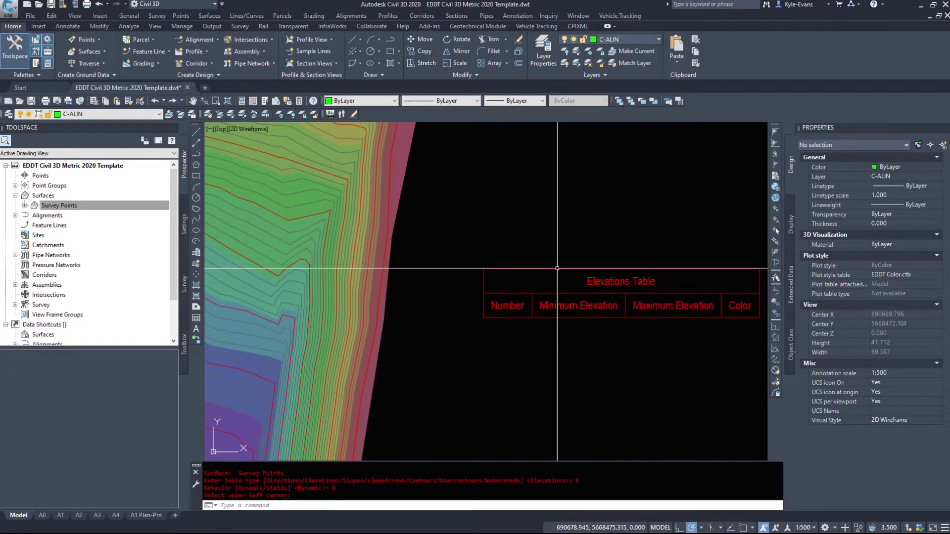
scroll(592, 321, down, 4)
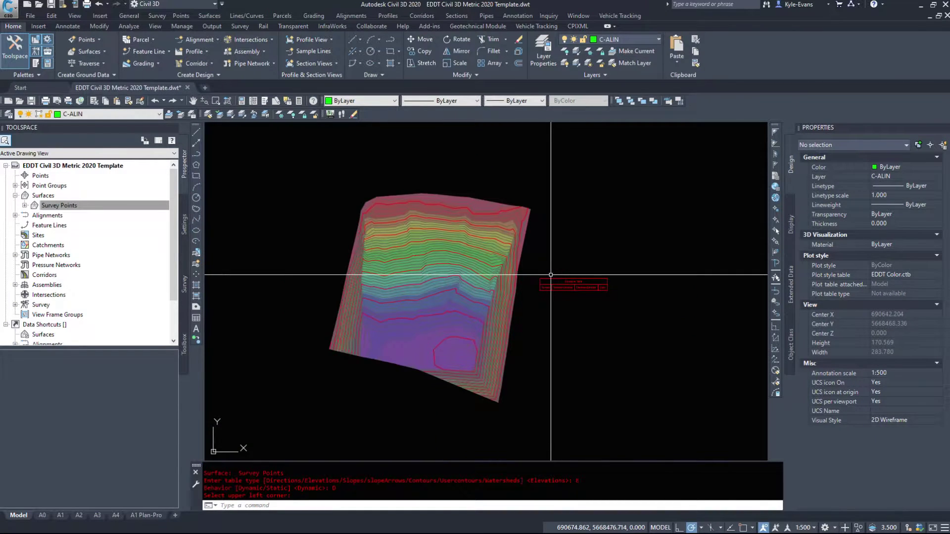
scroll(556, 320, up, 2)
middle_drag(584, 325, 603, 337)
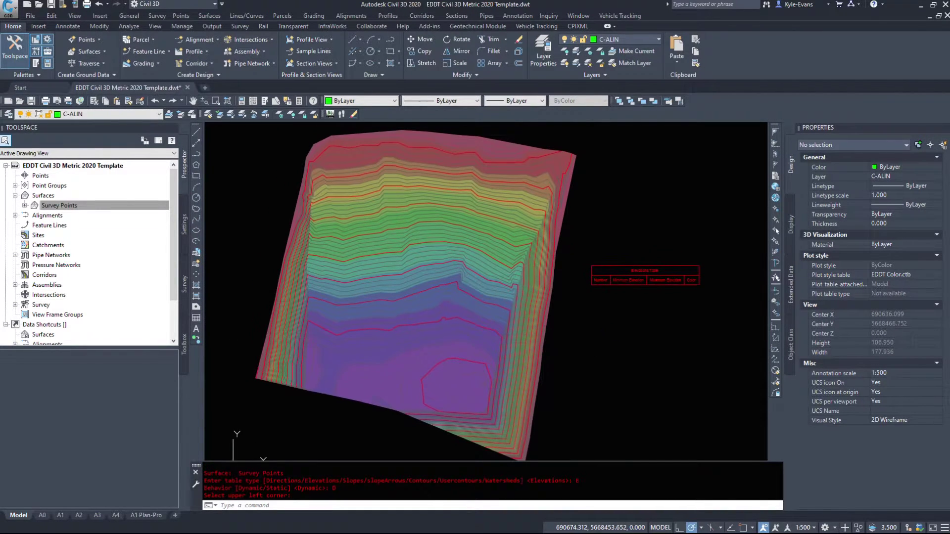
click(389, 281)
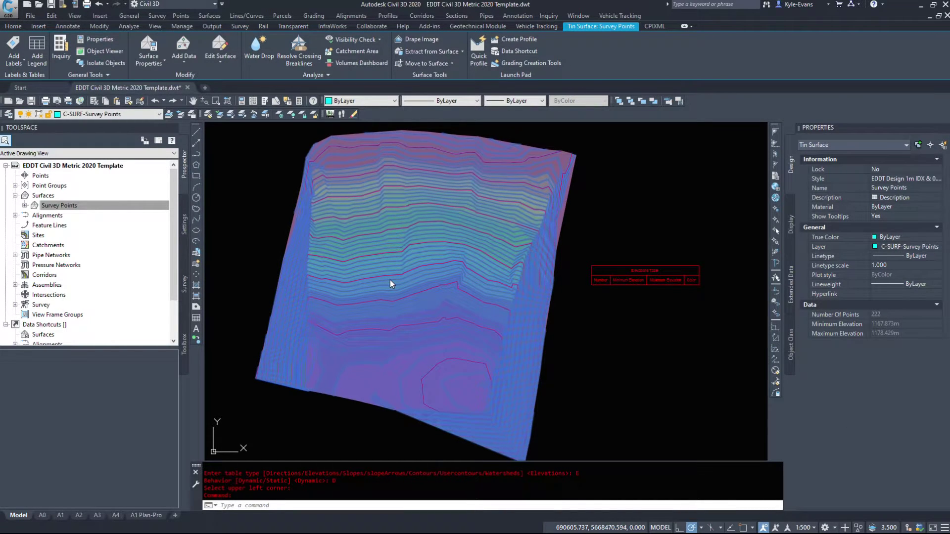
Step: Open Survey Points Surface Properties, resize and move it, and list the Analysis tab's analysis types
right_click(321, 221)
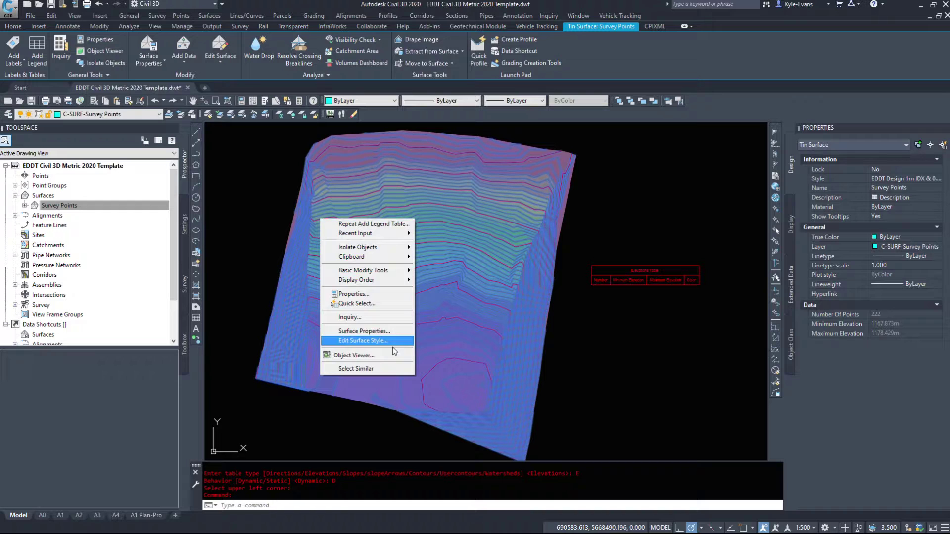
click(379, 329)
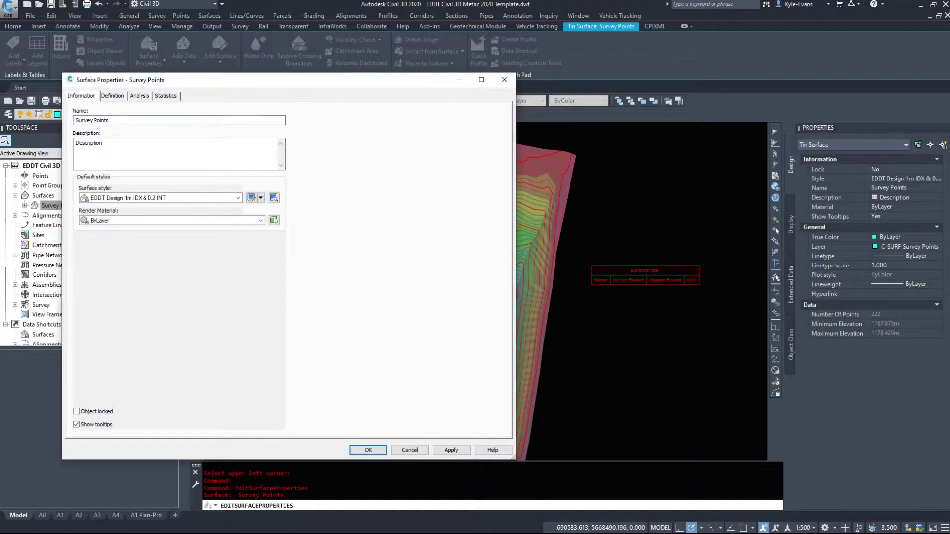
mouse_move(505, 463)
mouse_down()
mouse_move(403, 438)
mouse_move(377, 450)
mouse_up()
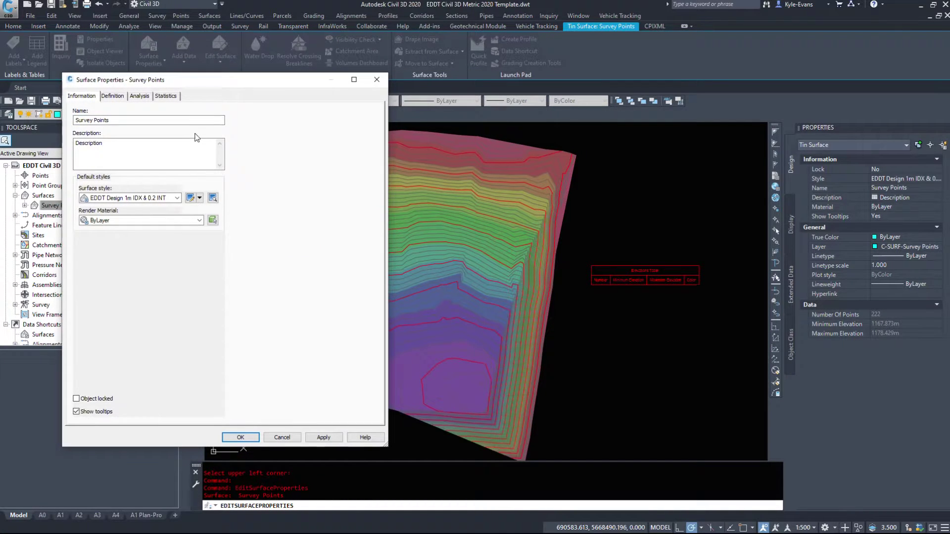
drag(201, 84, 152, 65)
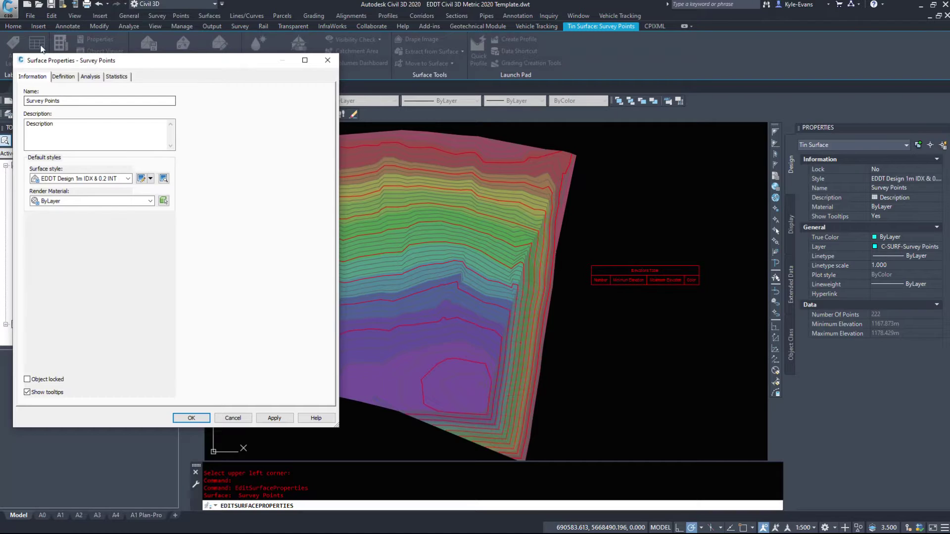
click(65, 77)
click(86, 78)
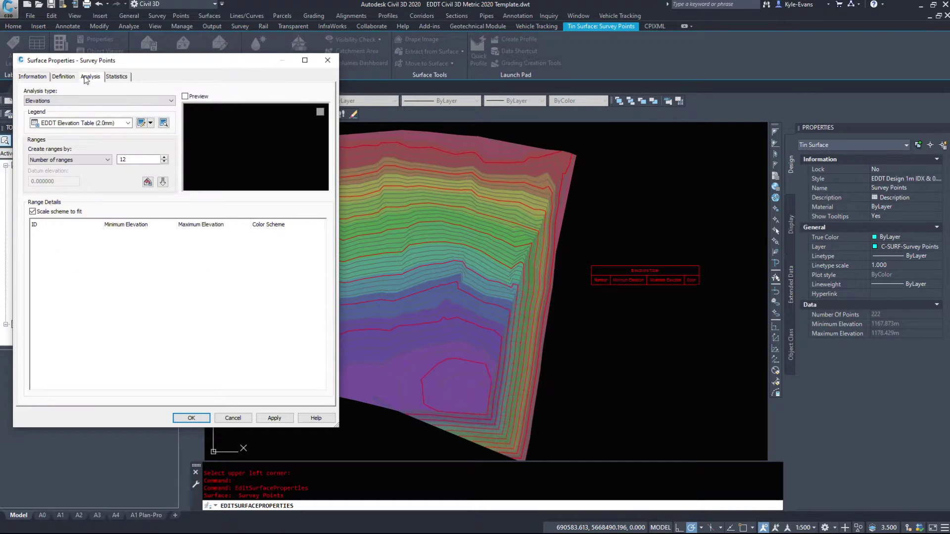
click(85, 99)
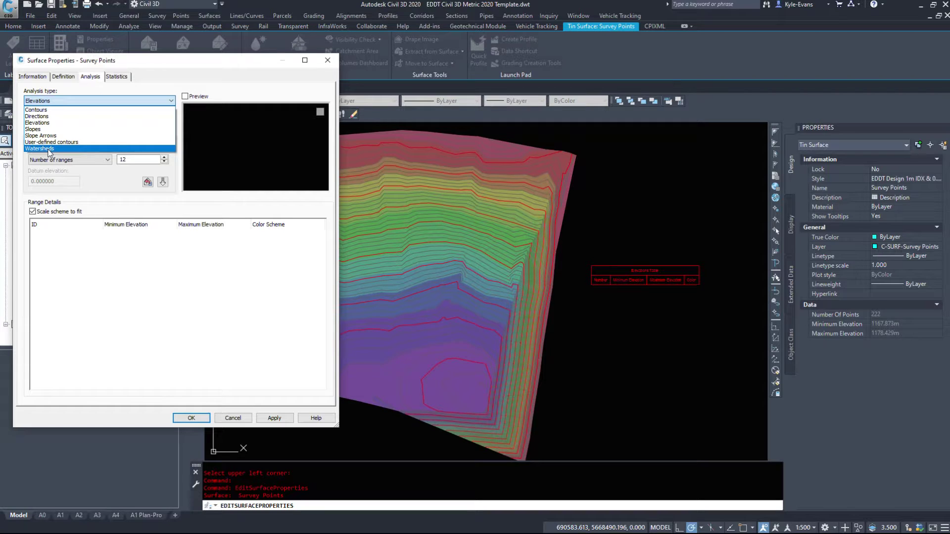
Step: Keep Elevations by Number of ranges, run the 12-range analysis and review the first rows
click(57, 123)
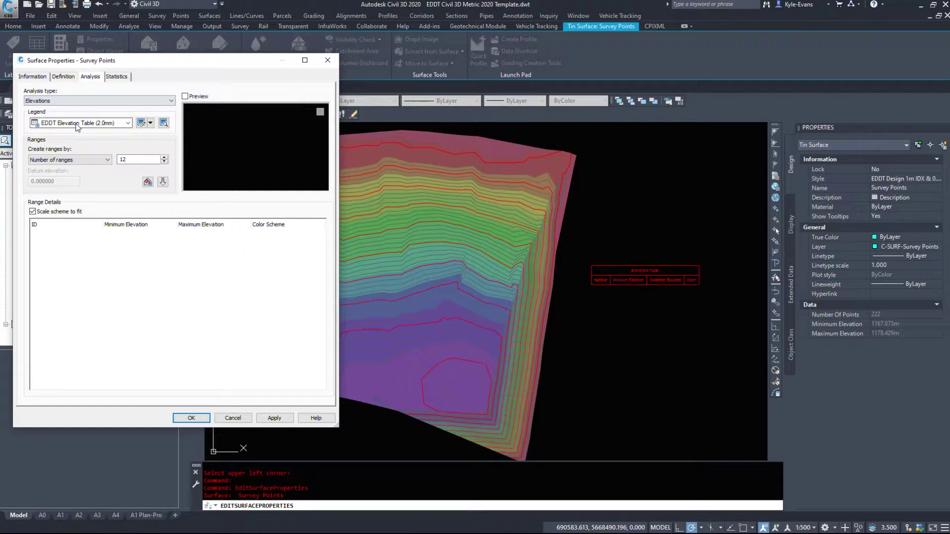
click(70, 160)
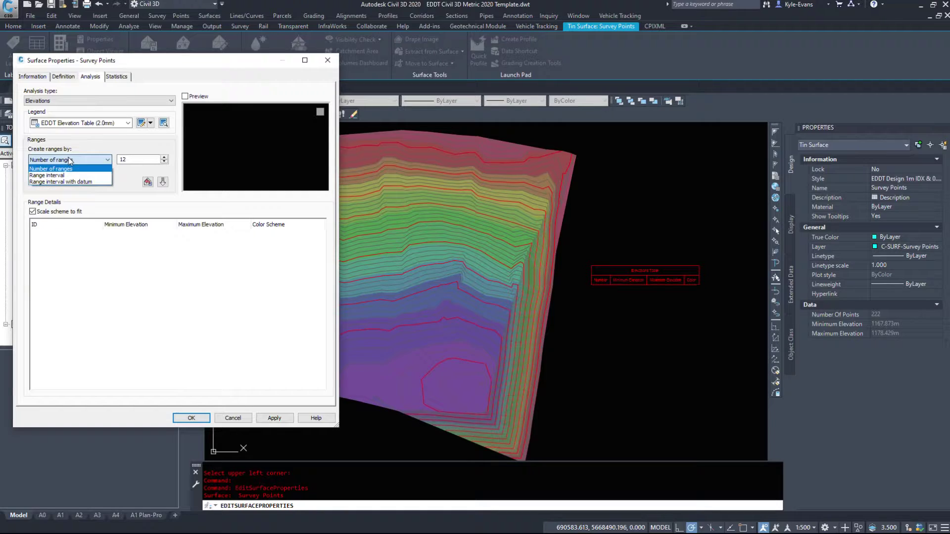
click(69, 169)
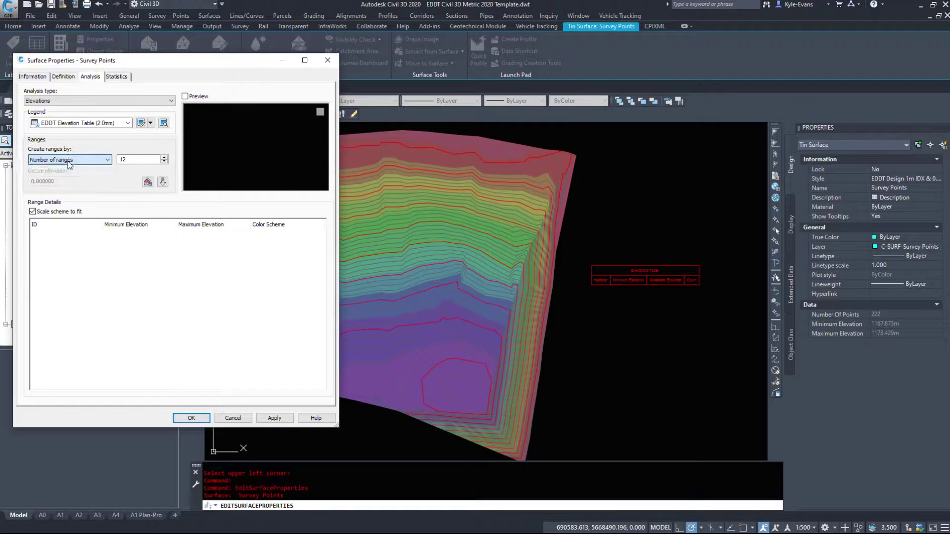
click(162, 182)
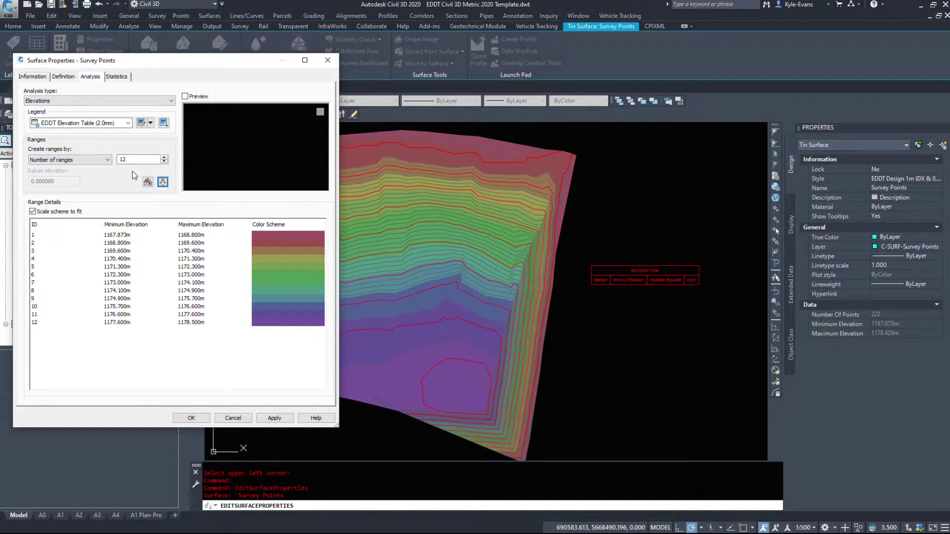
click(117, 236)
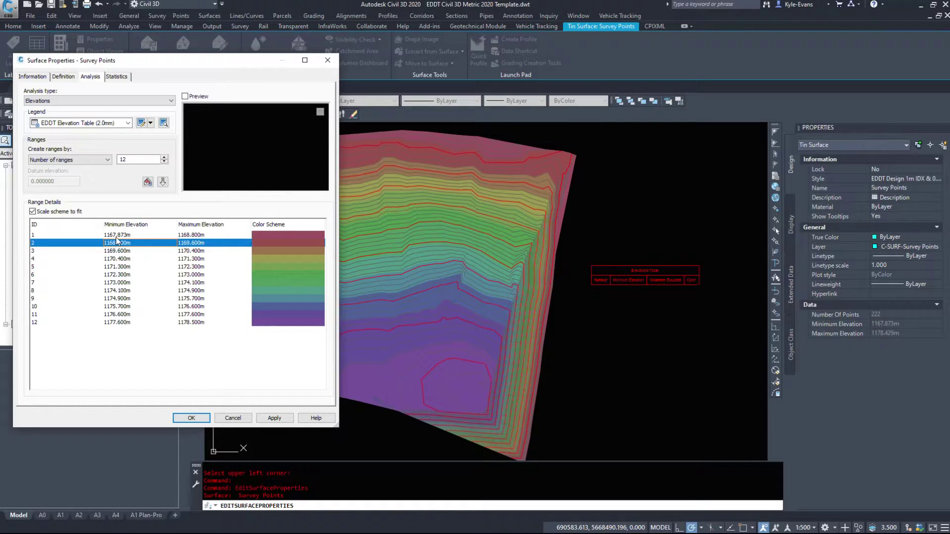
click(178, 245)
click(119, 251)
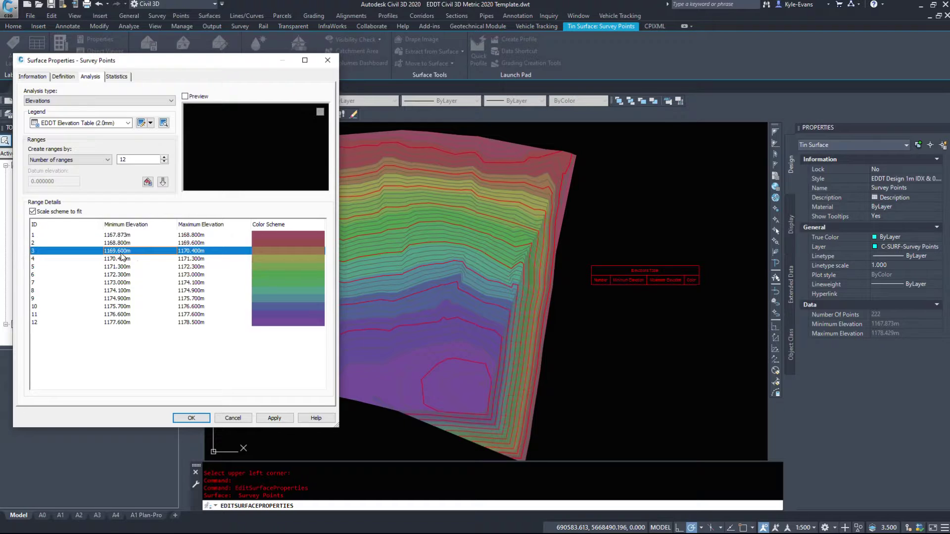
click(195, 251)
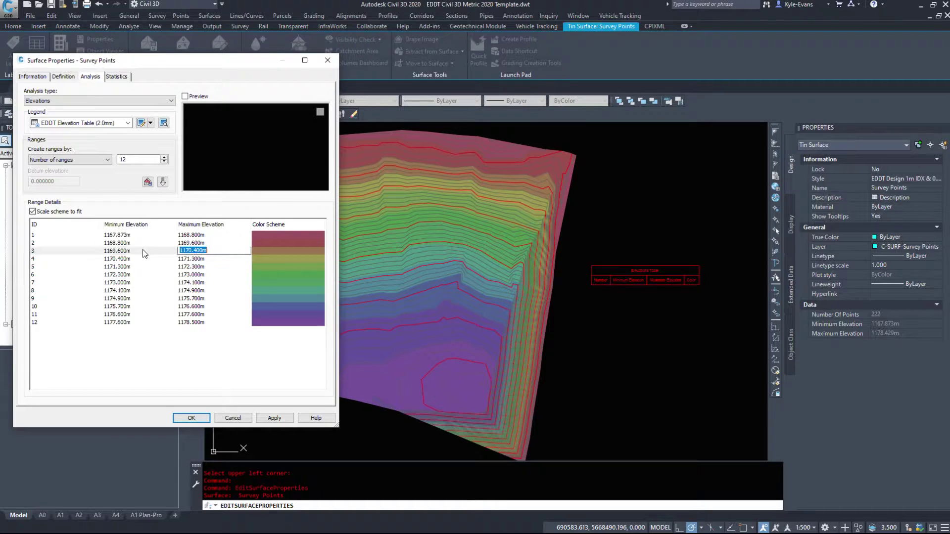
click(120, 260)
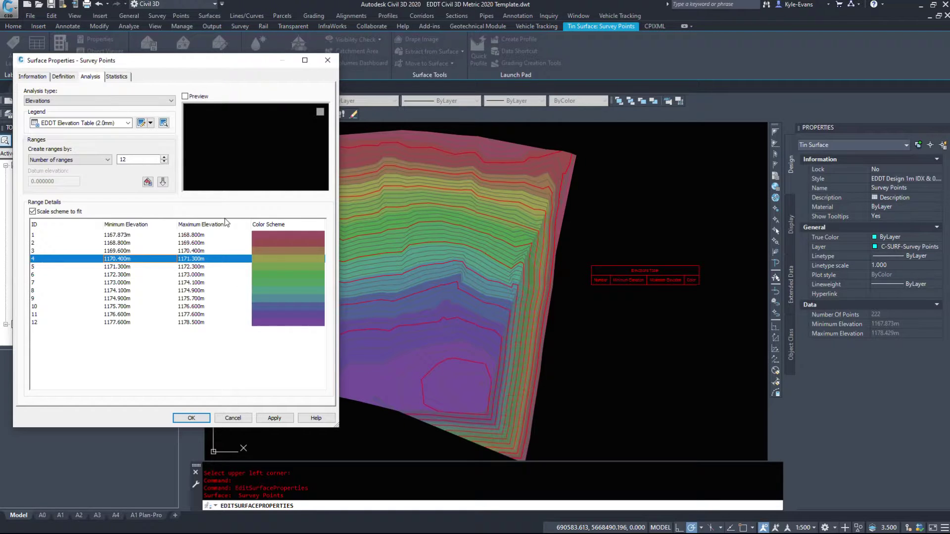
Step: Edit range 1 to 1167–1169 and range 2's minimum to 1169, then confirm with OK
click(163, 235)
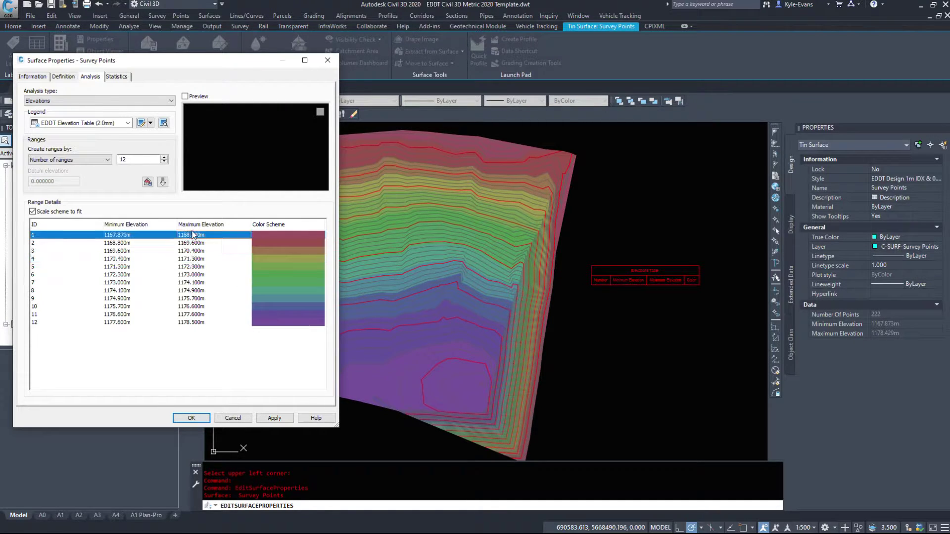
click(120, 235)
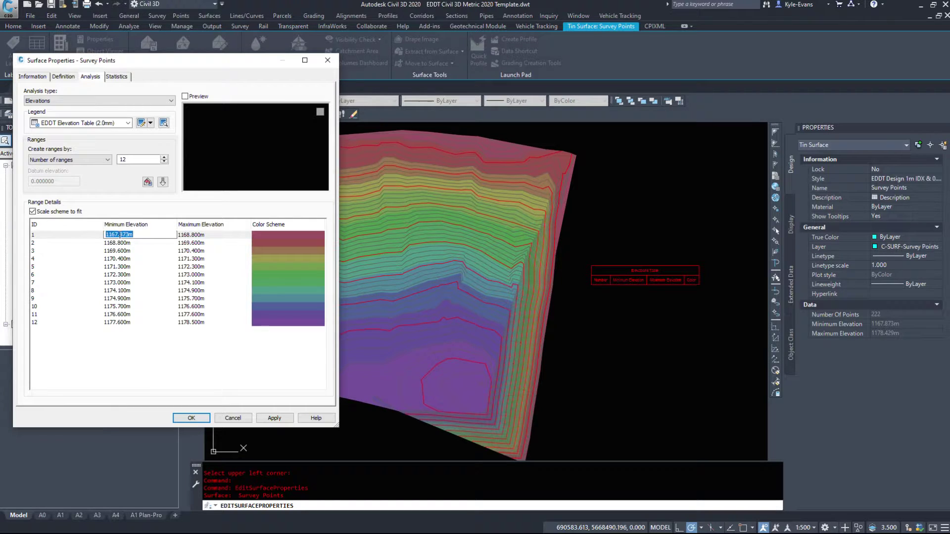
text(1167)
click(199, 236)
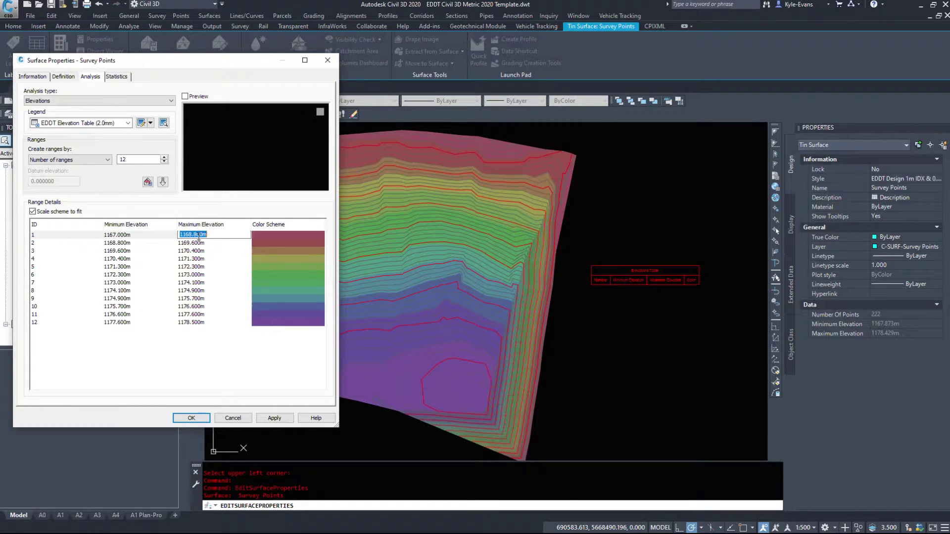
text(1169)
key(Return)
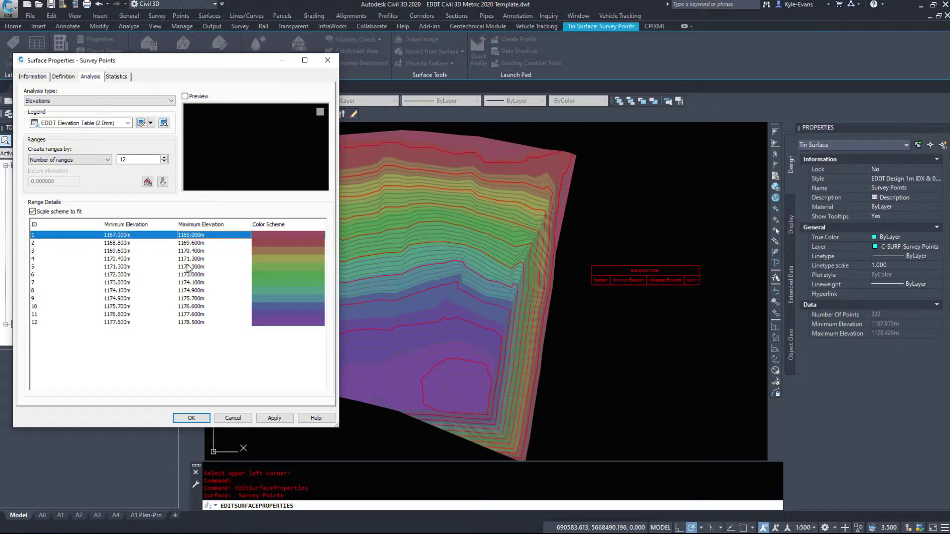
click(133, 243)
text(11)
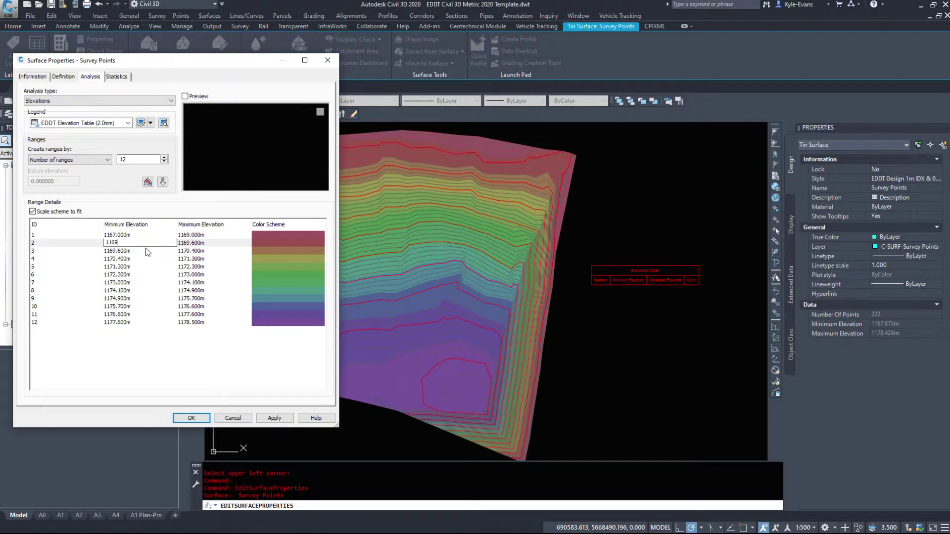
text(69)
key(Tab)
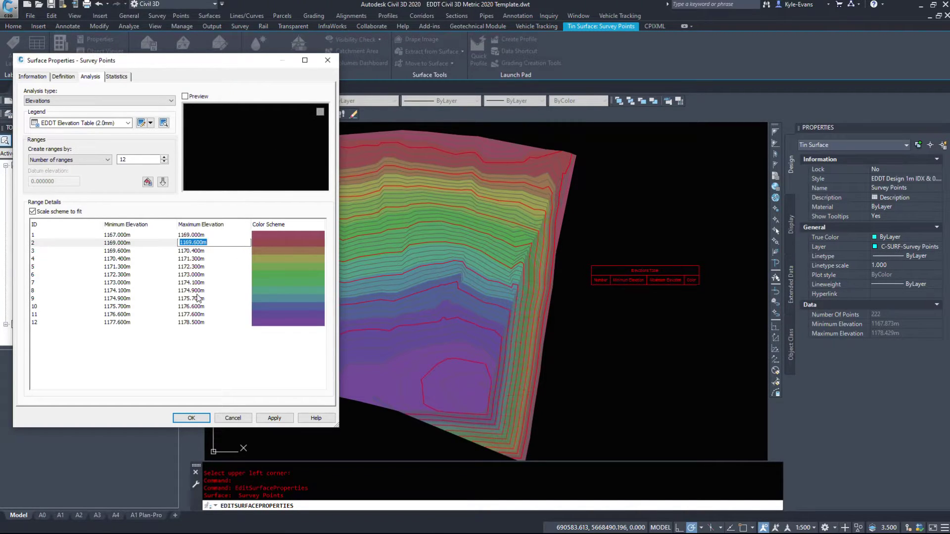
click(191, 419)
click(689, 398)
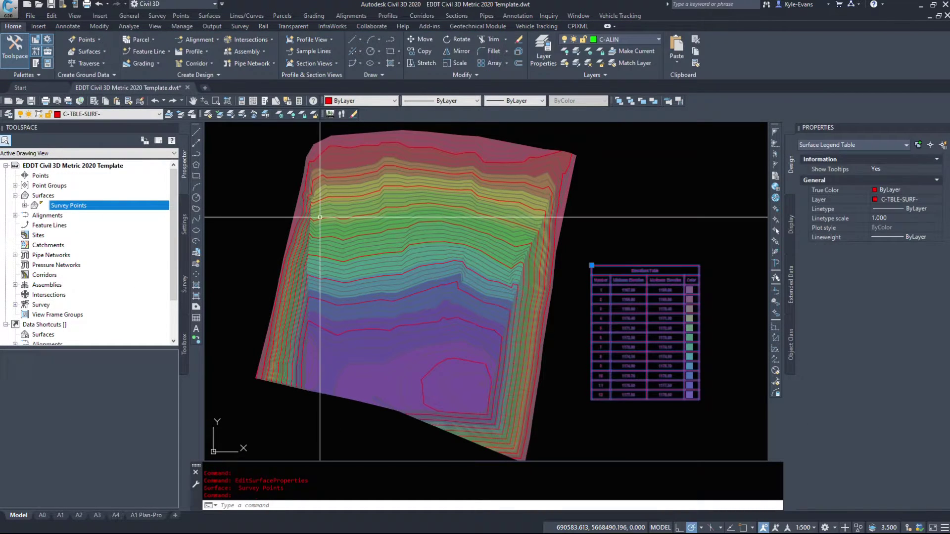
key(Escape)
middle_drag(704, 356, 556, 206)
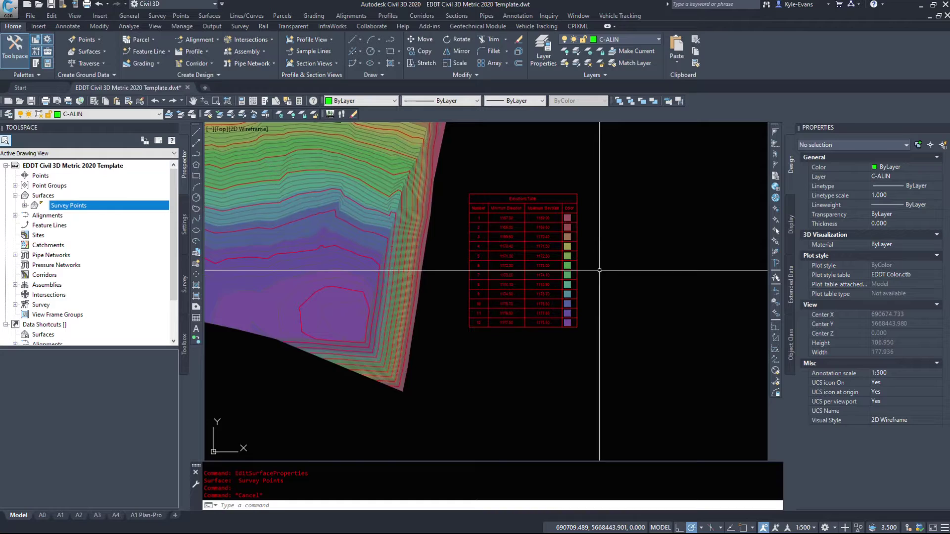
scroll(555, 206, up, 5)
scroll(549, 208, down, 3)
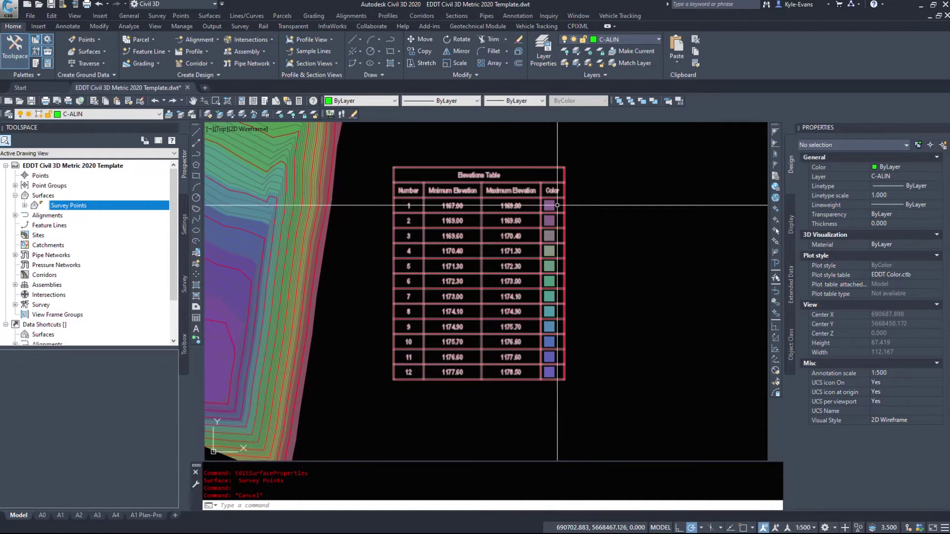
middle_drag(556, 204, 638, 379)
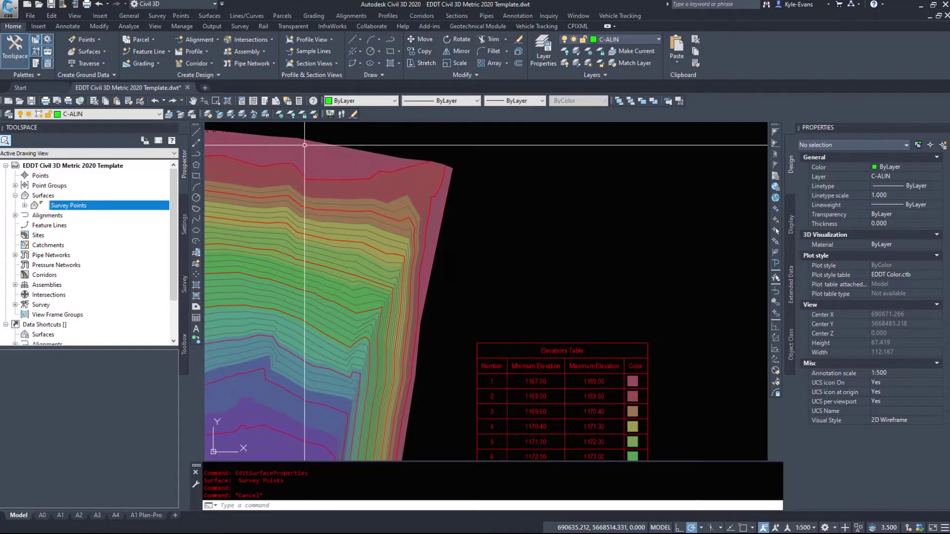
middle_drag(364, 171, 312, 151)
scroll(501, 365, up, 4)
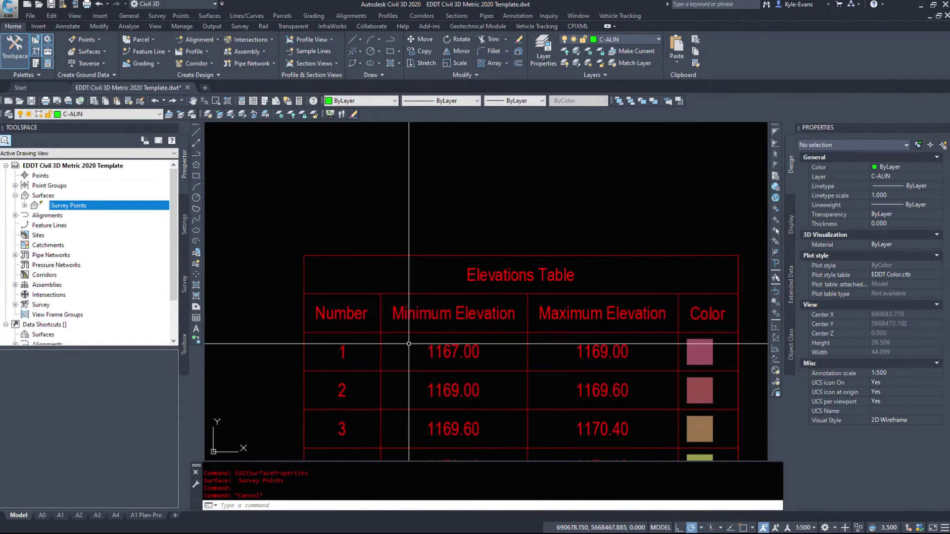
click(395, 333)
scroll(655, 367, down, 4)
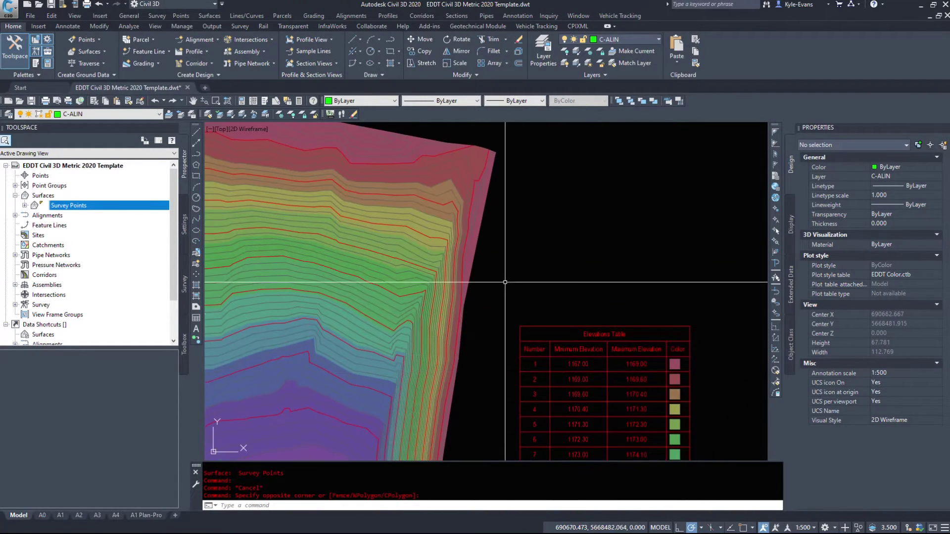
scroll(419, 229, up, 4)
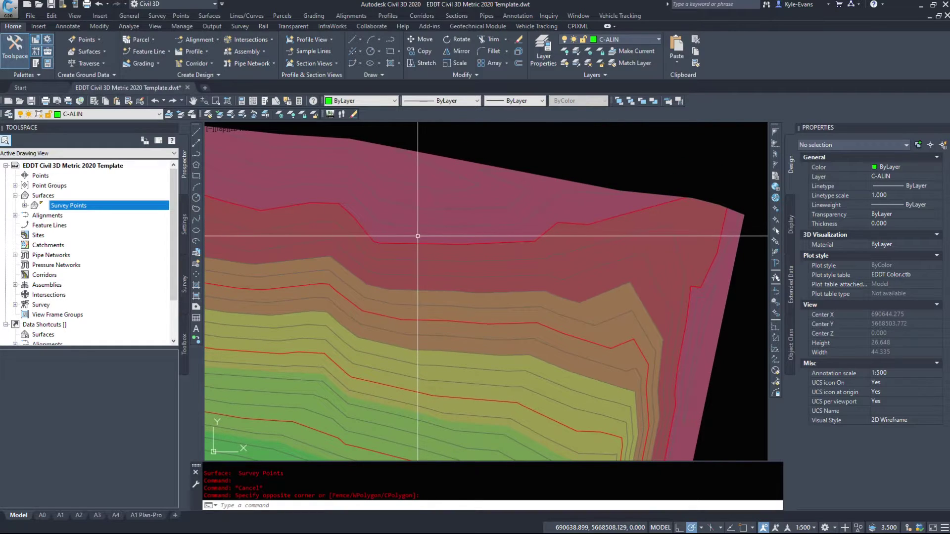
mouse_move(417, 236)
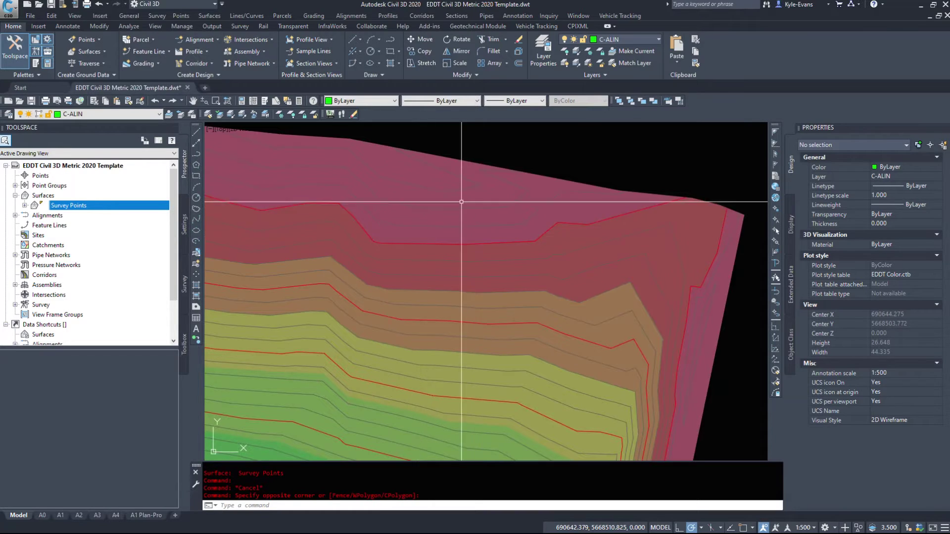
scroll(462, 201, down, 5)
Step: In the surface style's Display settings, turn off Elevations, turn on Slopes, and click OK
click(496, 218)
right_click(496, 218)
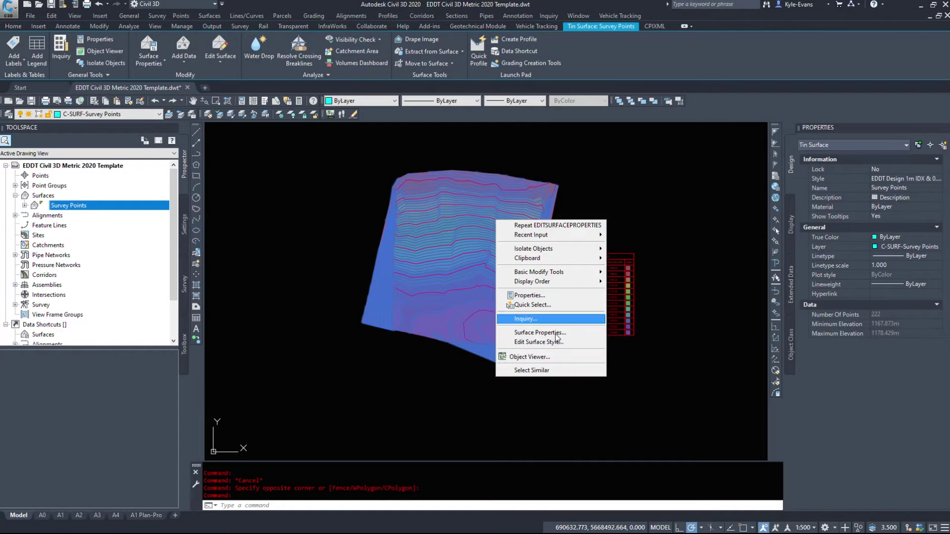
click(550, 341)
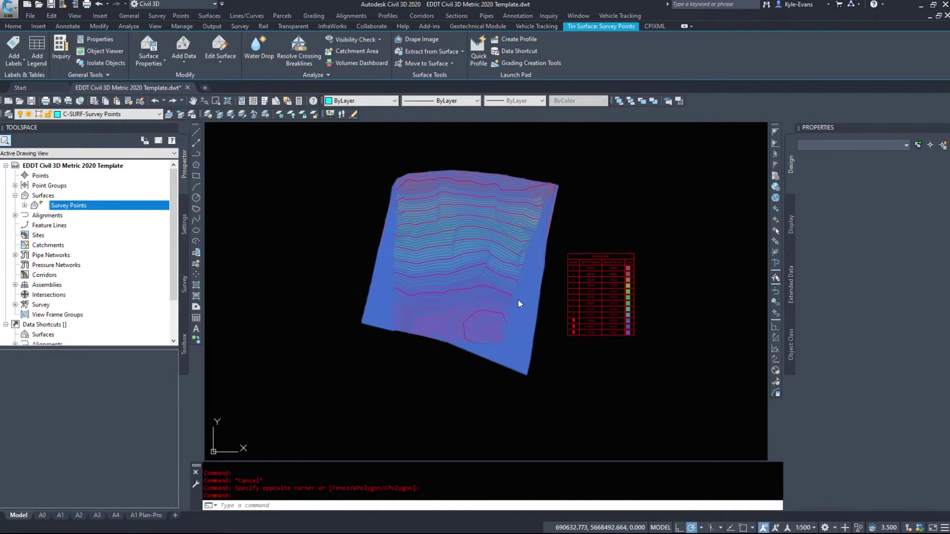
click(46, 73)
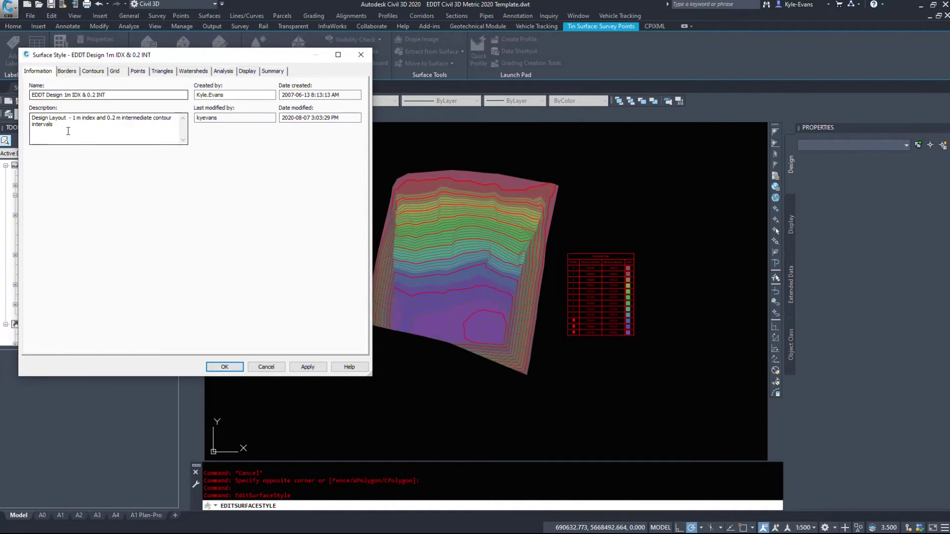
click(253, 71)
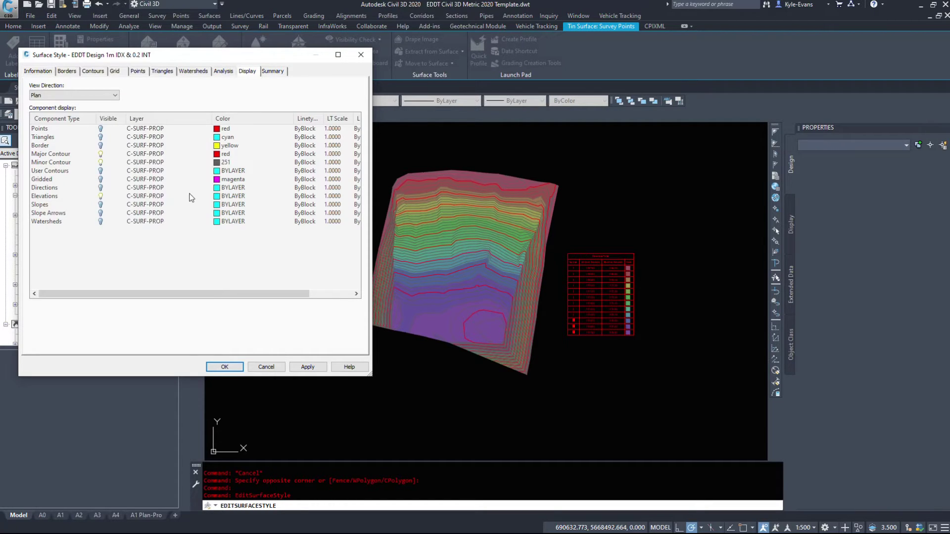
click(100, 196)
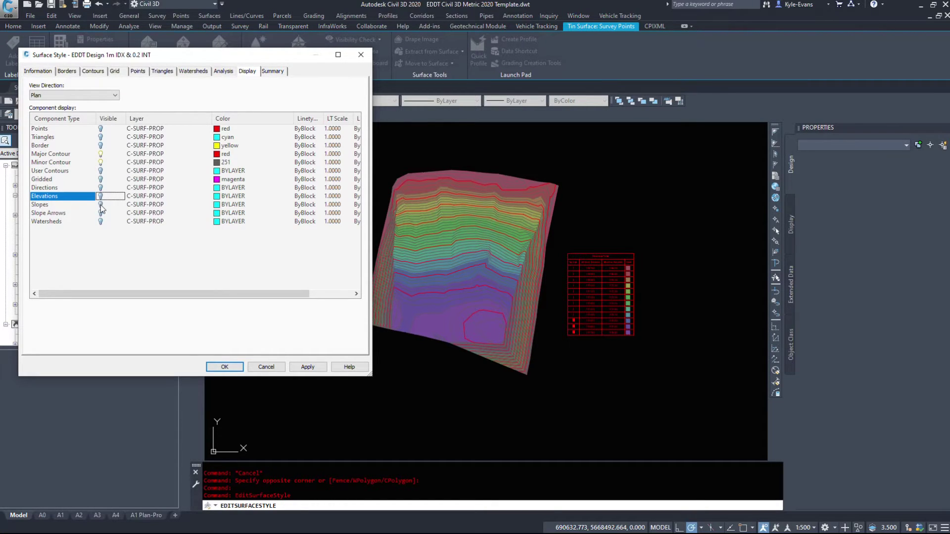
click(101, 204)
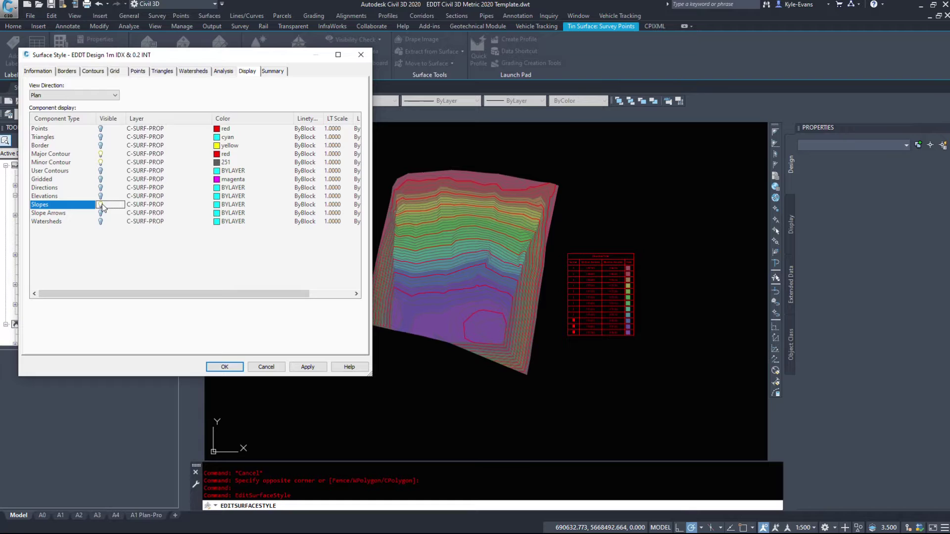
click(225, 366)
Step: Inspect the slope-shaded surface along its west edge and reselect Survey Points
scroll(500, 352, up, 3)
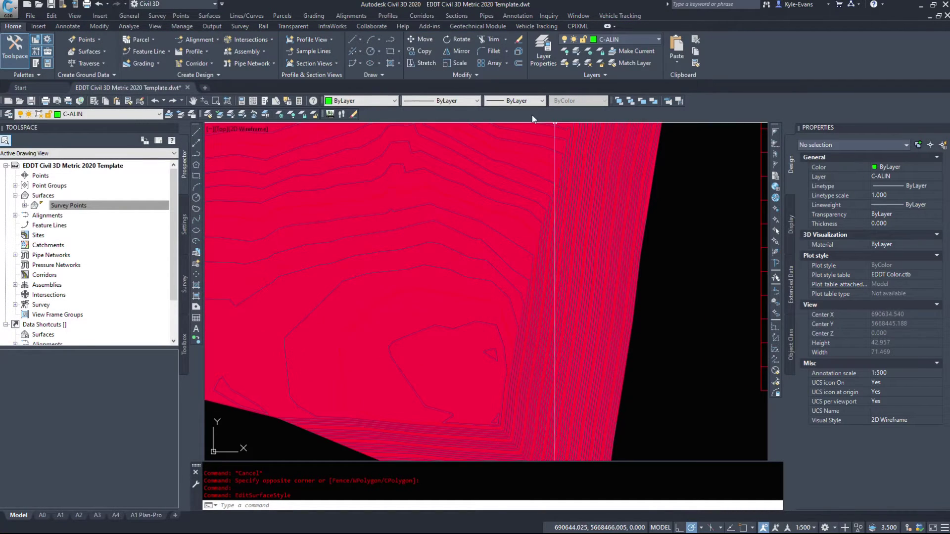
scroll(508, 364, up, 9)
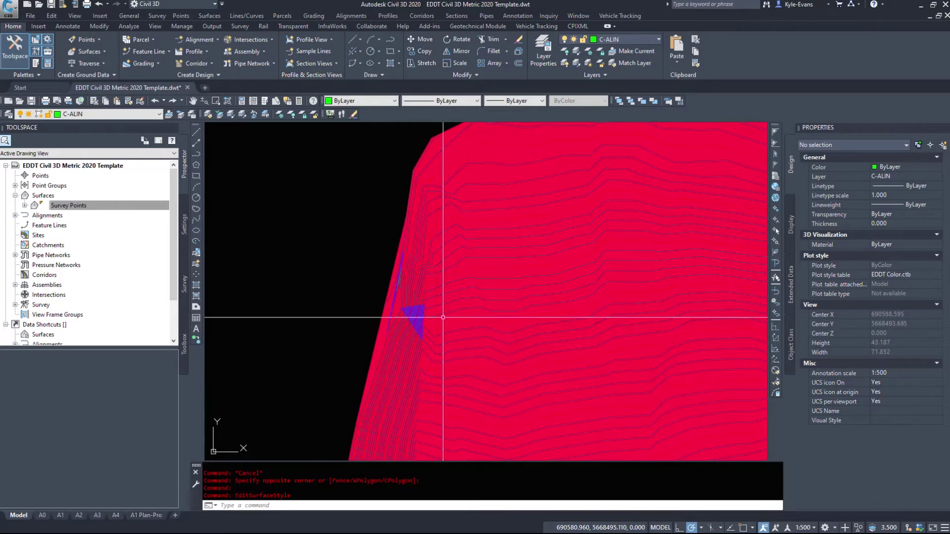
mouse_move(508, 364)
middle_down()
mouse_move(582, 252)
mouse_move(498, 339)
mouse_move(615, 393)
mouse_move(458, 326)
mouse_move(350, 254)
mouse_move(604, 439)
mouse_move(515, 475)
mouse_move(478, 532)
middle_up()
scroll(475, 322, up, 2)
scroll(468, 218, down, 10)
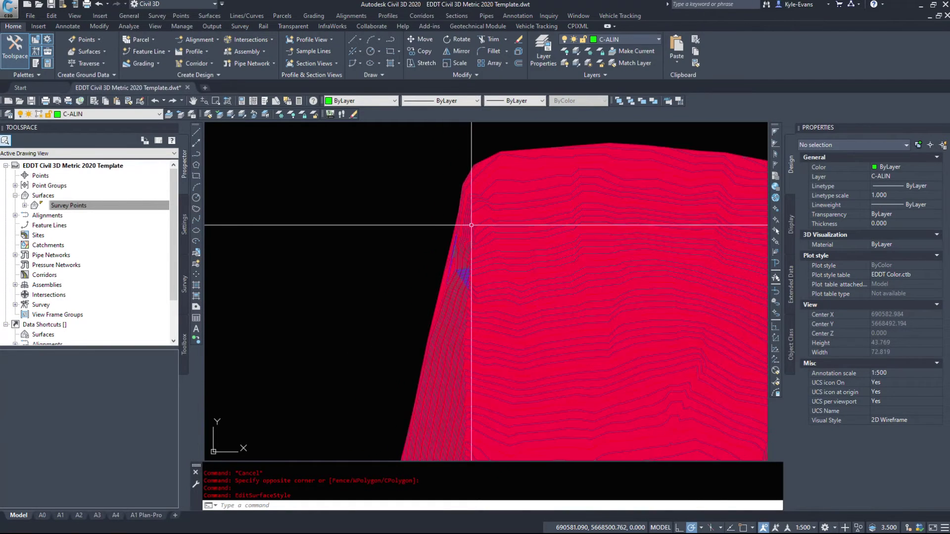
click(509, 254)
right_click(585, 375)
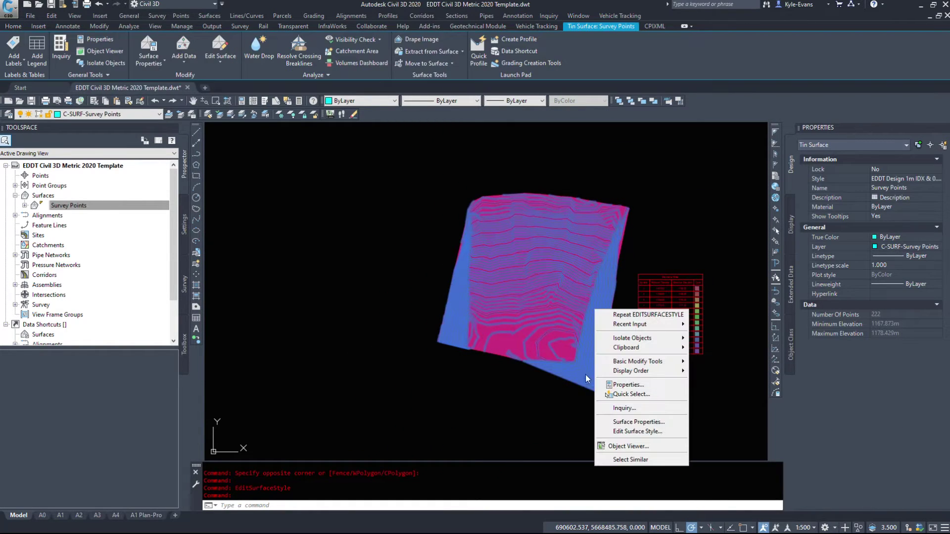
Step: Give the surface style's Slopes analysis the Pastels colour scheme
click(629, 431)
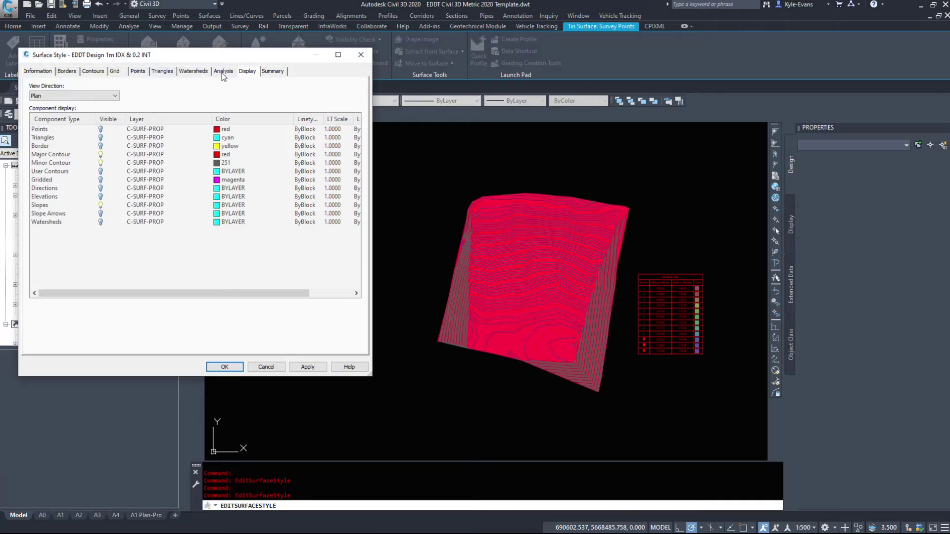
click(218, 72)
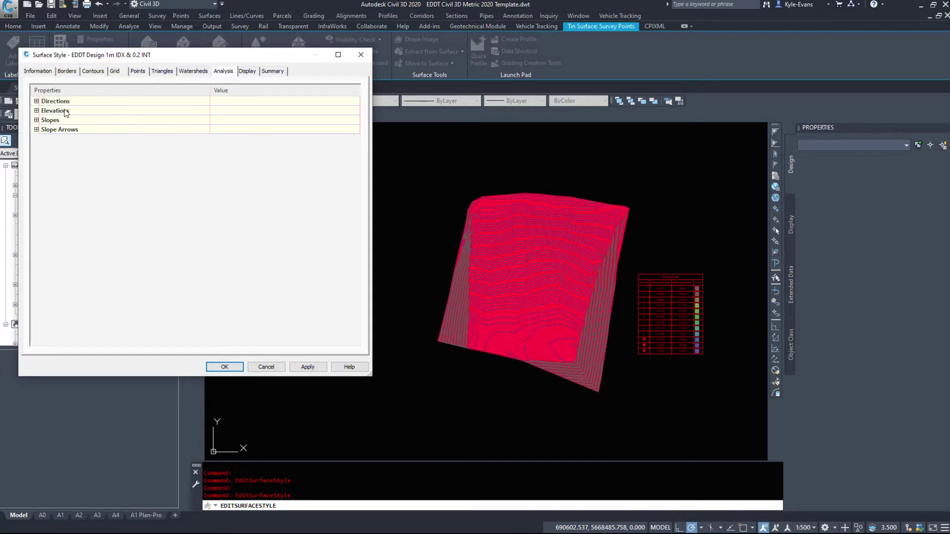
click(36, 119)
click(232, 130)
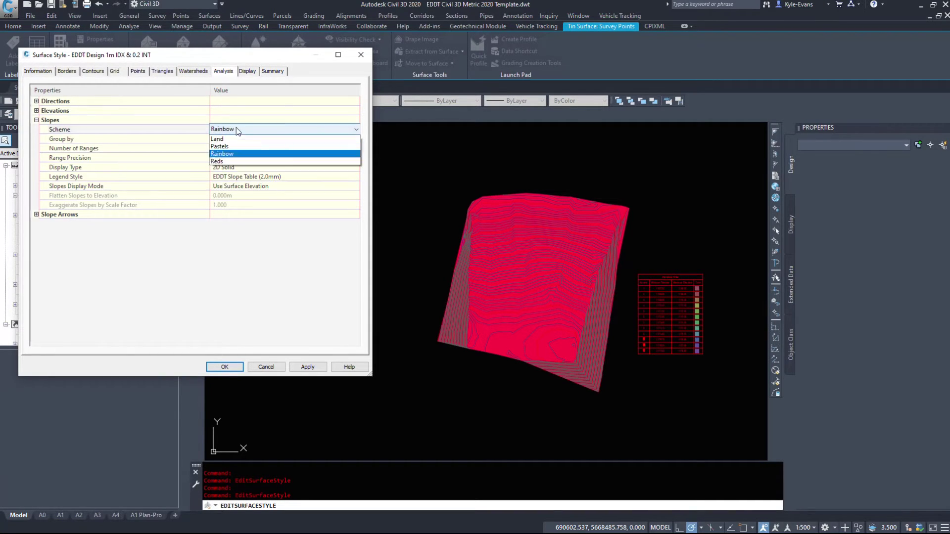
key(Down)
key(Down)
key(Down)
key(Down)
key(Return)
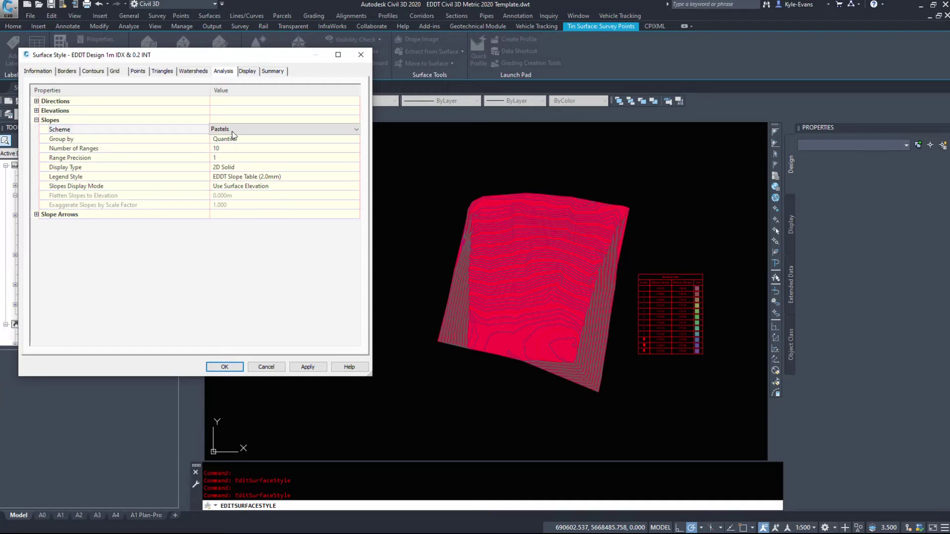
click(234, 133)
click(234, 134)
Step: Group slopes by Equal interval with .1 range precision, then apply and close the style
click(241, 139)
click(241, 140)
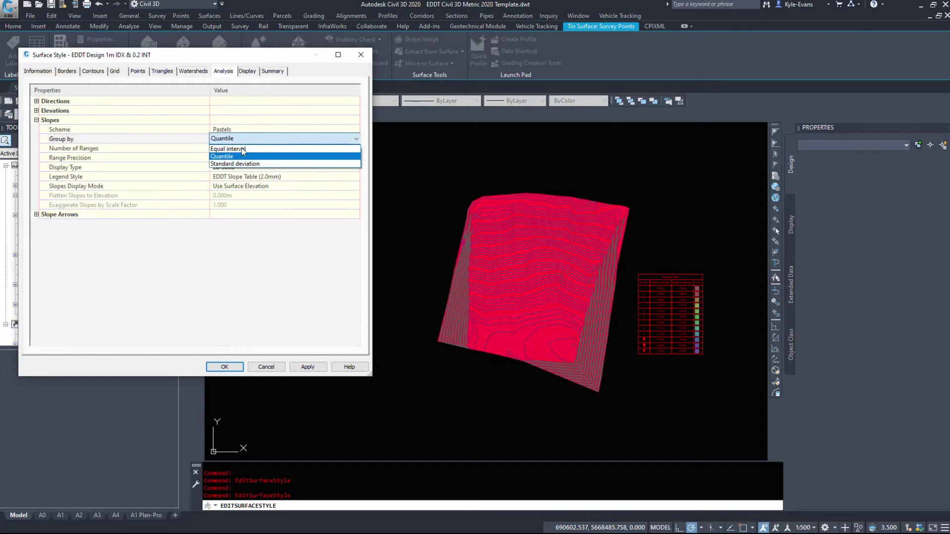
click(243, 149)
click(239, 149)
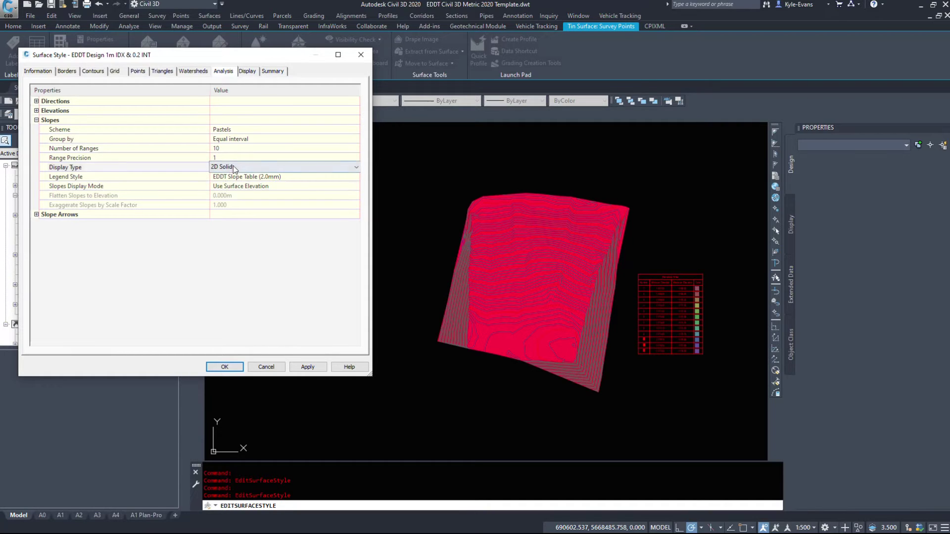
click(233, 158)
click(233, 158)
click(230, 205)
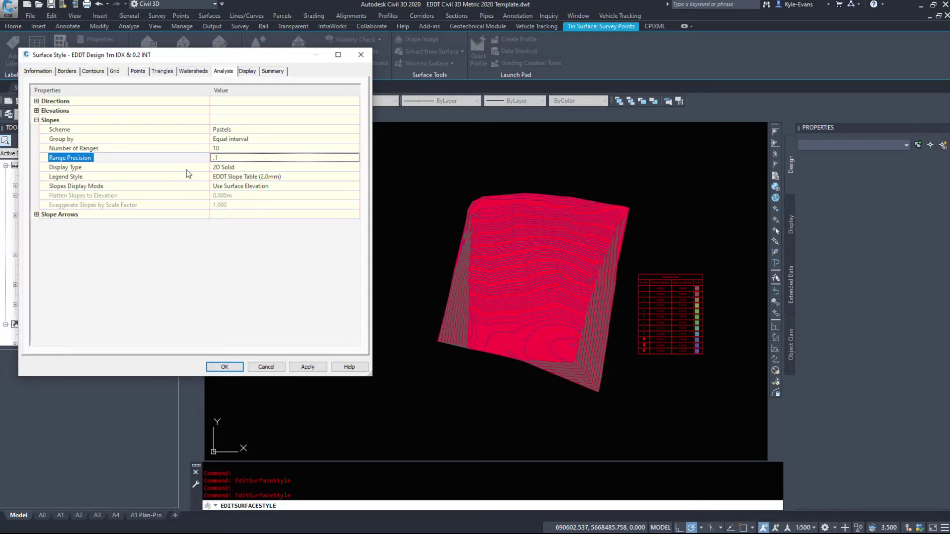
click(308, 367)
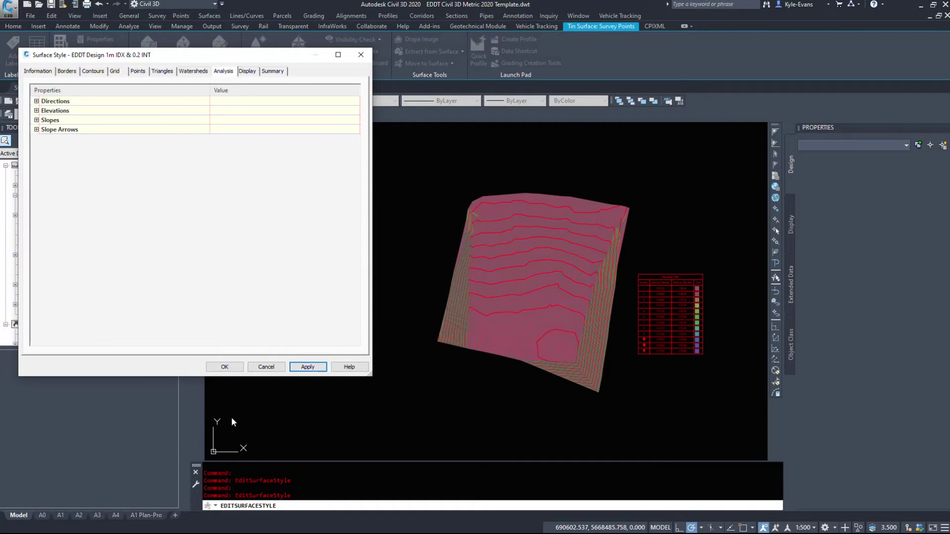
click(224, 366)
Step: Place a dynamic Slopes legend table beside the Elevations Table
scroll(605, 389, up, 5)
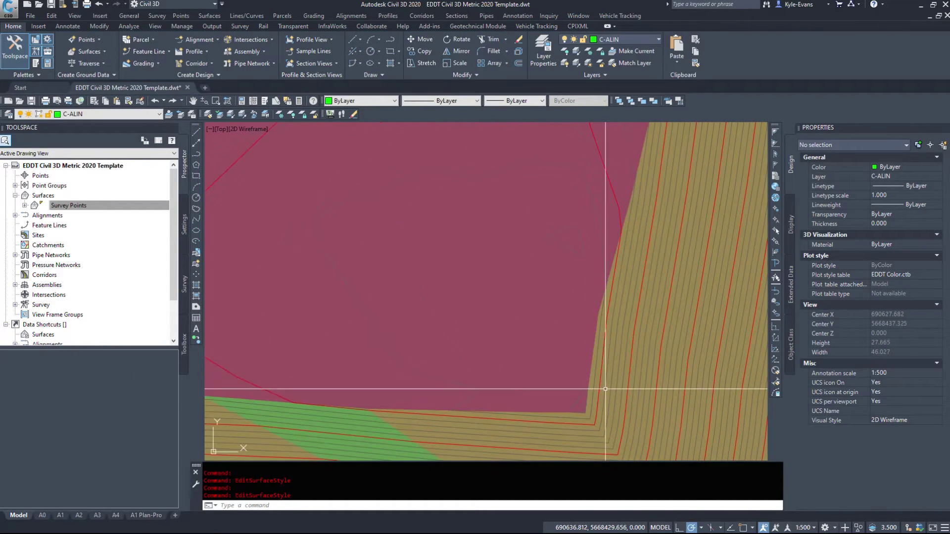
scroll(605, 389, down, 8)
middle_drag(485, 307, 444, 281)
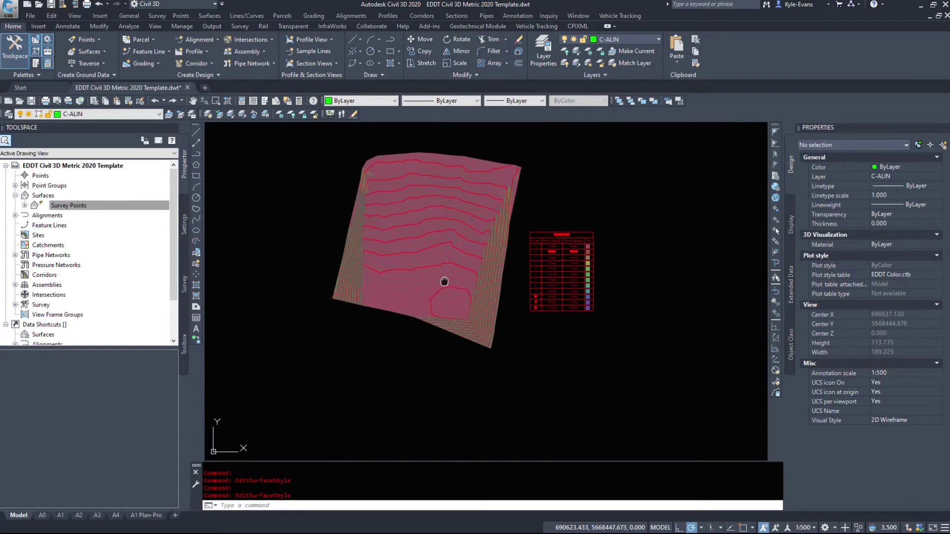
scroll(444, 281, up, 3)
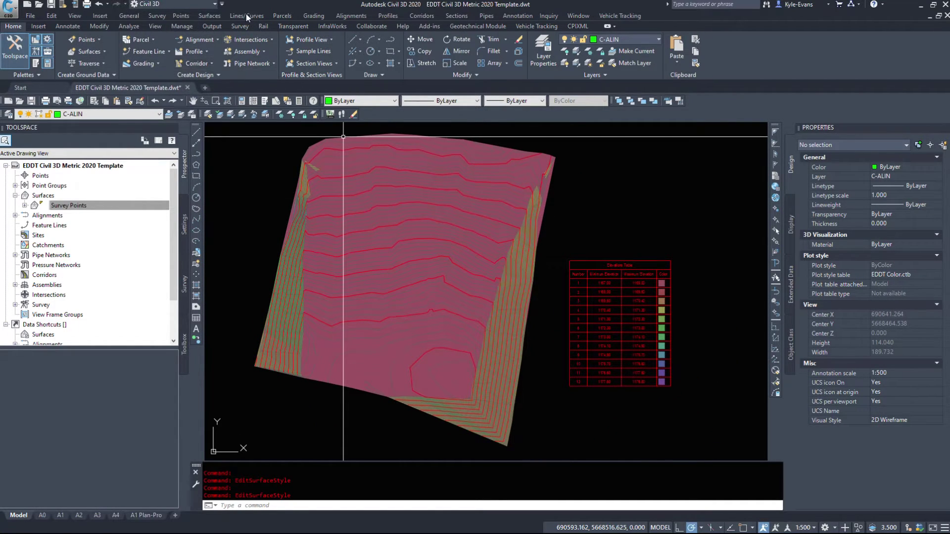
click(209, 16)
click(236, 89)
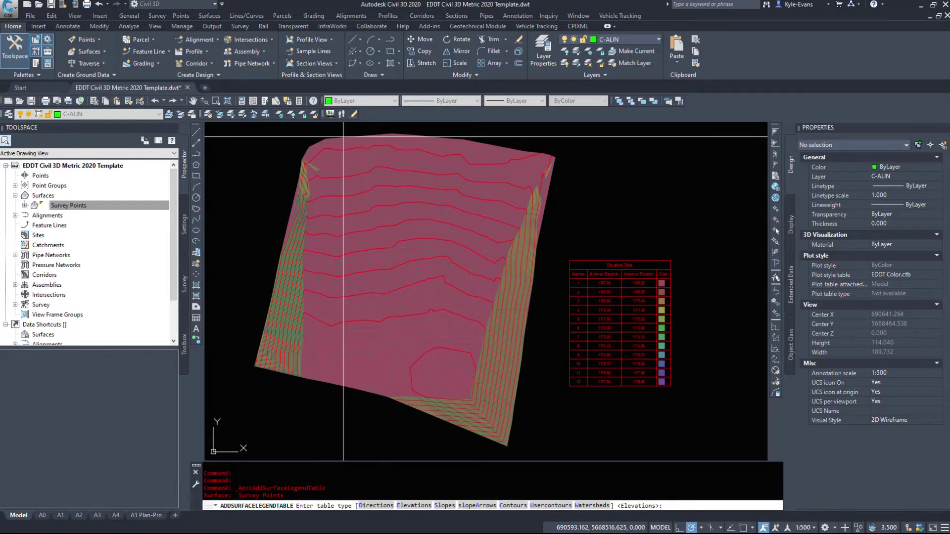
click(415, 506)
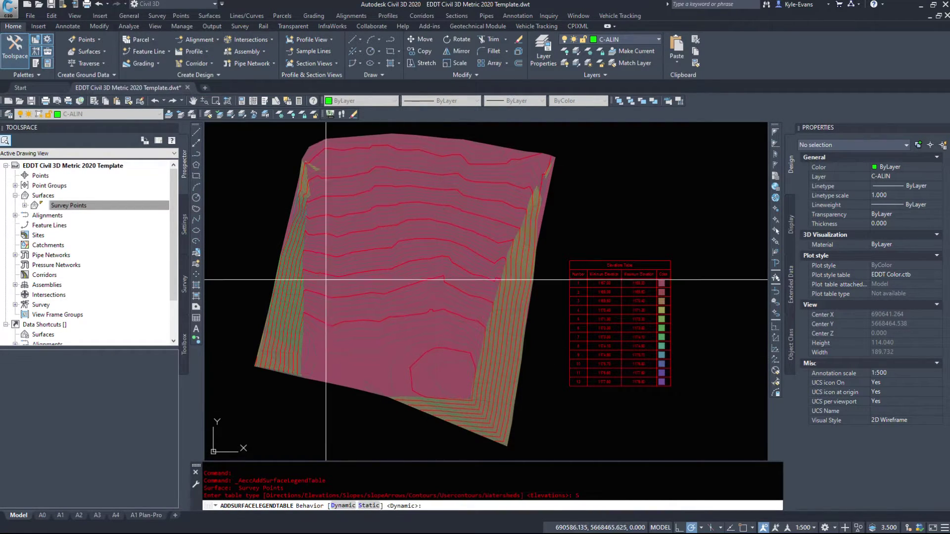
click(334, 505)
middle_drag(706, 325, 608, 311)
click(350, 240)
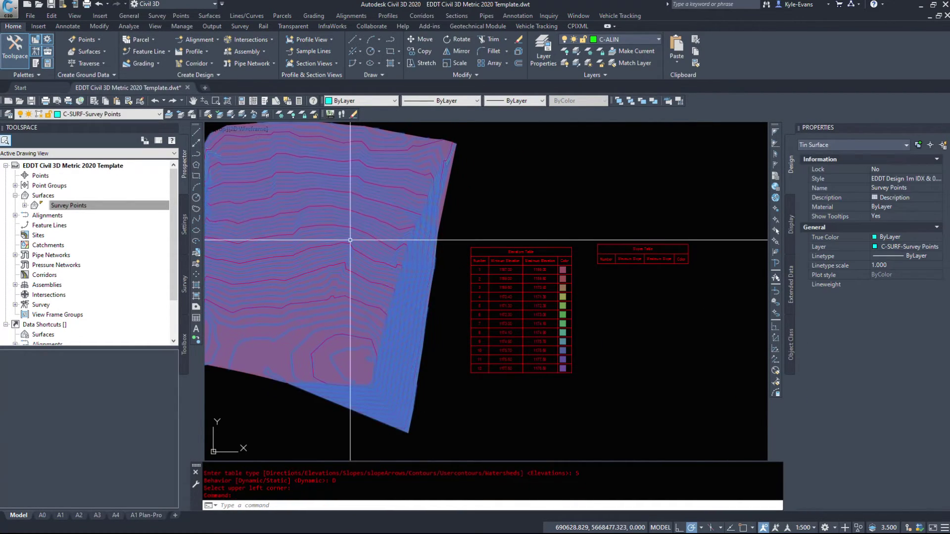
Step: Open the Survey Points surface's Surface Properties dialog
right_click(350, 293)
click(391, 355)
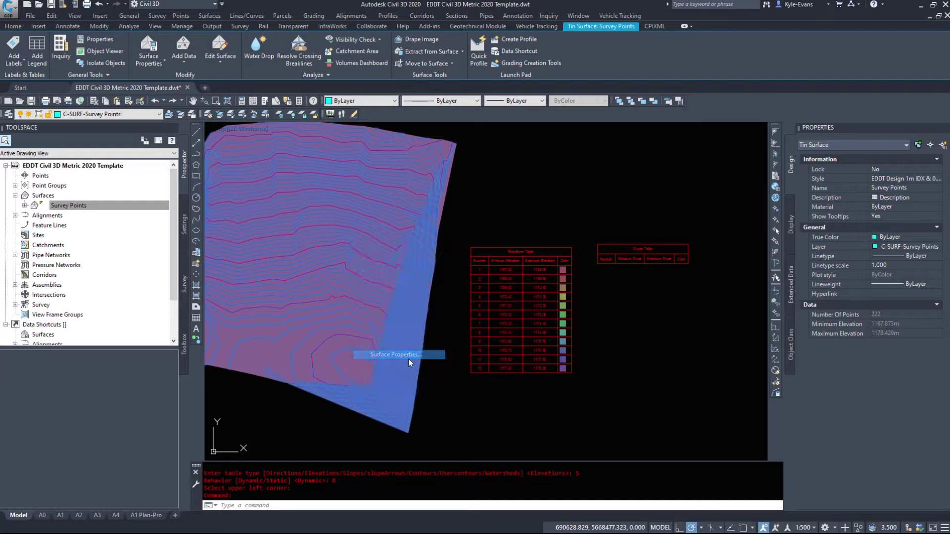
double_click(371, 299)
Step: Set the analysis type to Slopes and run the slope analysis
click(75, 101)
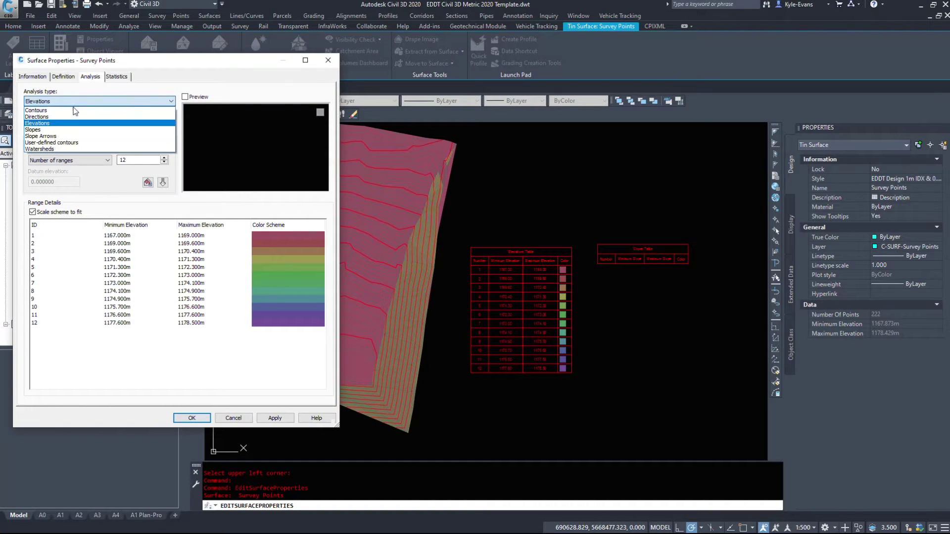
click(34, 129)
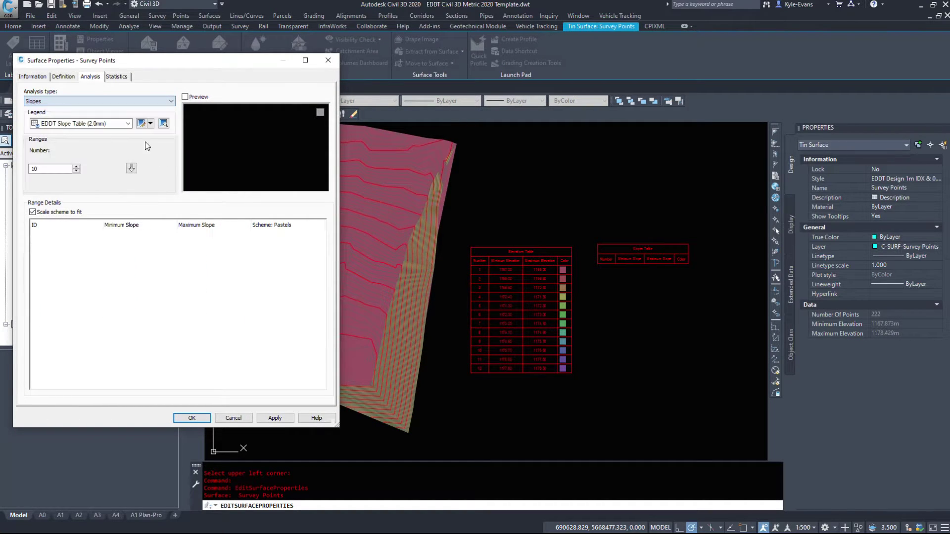
click(131, 168)
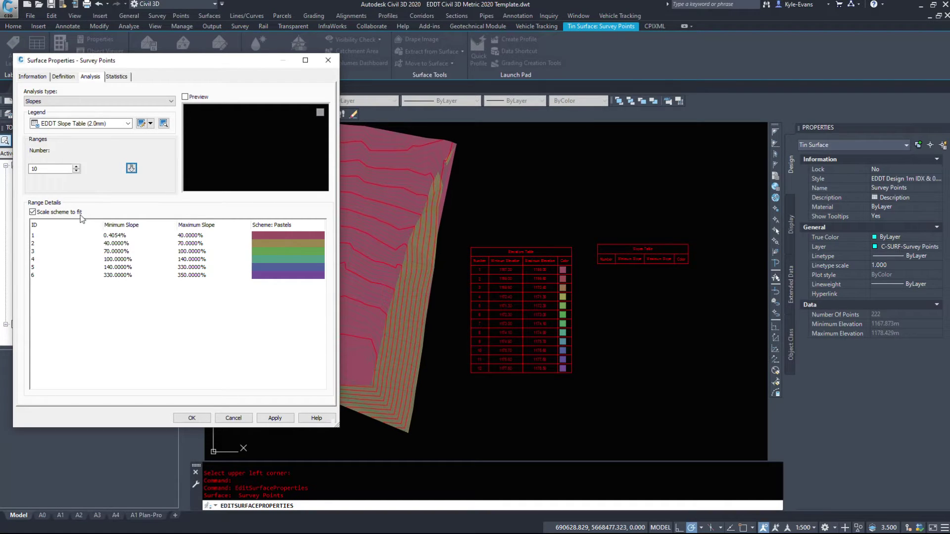
Step: Try different range counts (11, then 200) and recalculate, ending with 14 ranges from 0.4054% to 350%
click(45, 167)
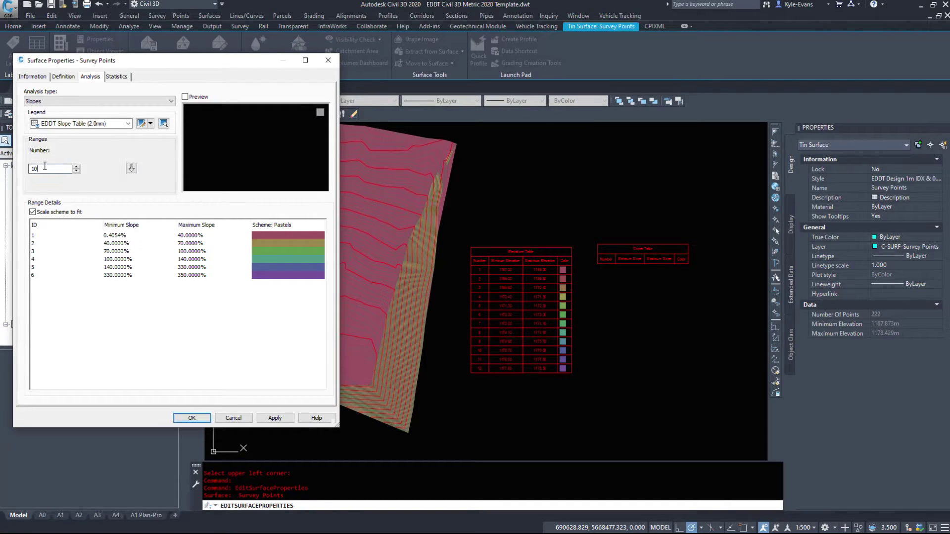
click(77, 166)
click(131, 169)
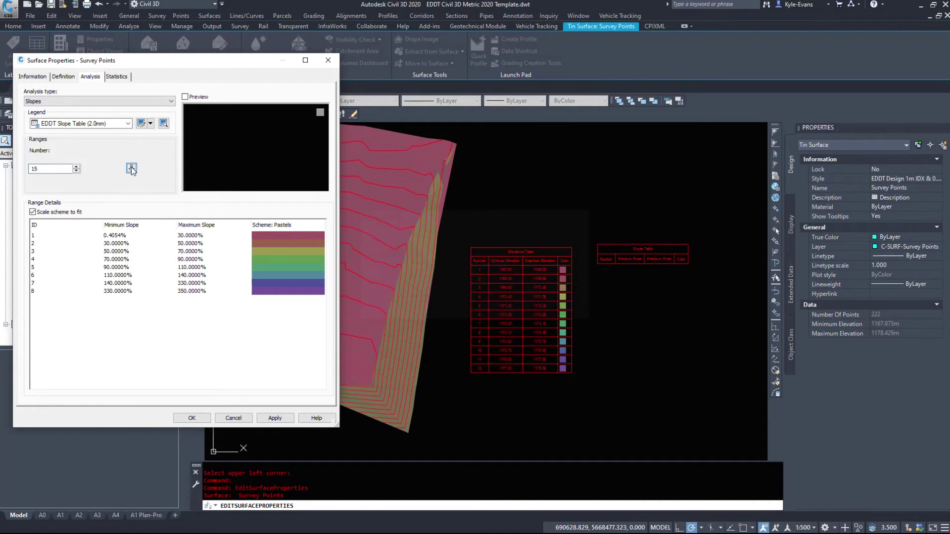
click(35, 167)
text(200)
click(131, 168)
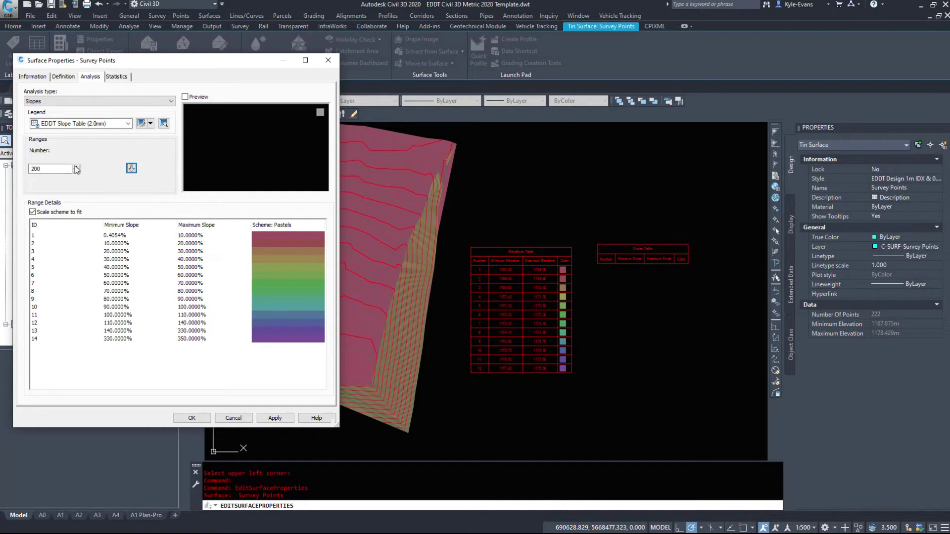
click(74, 168)
click(130, 168)
key(shift+Tab)
click(131, 168)
Step: Open the surface style editor from the Information tab, then close it unchanged
click(32, 77)
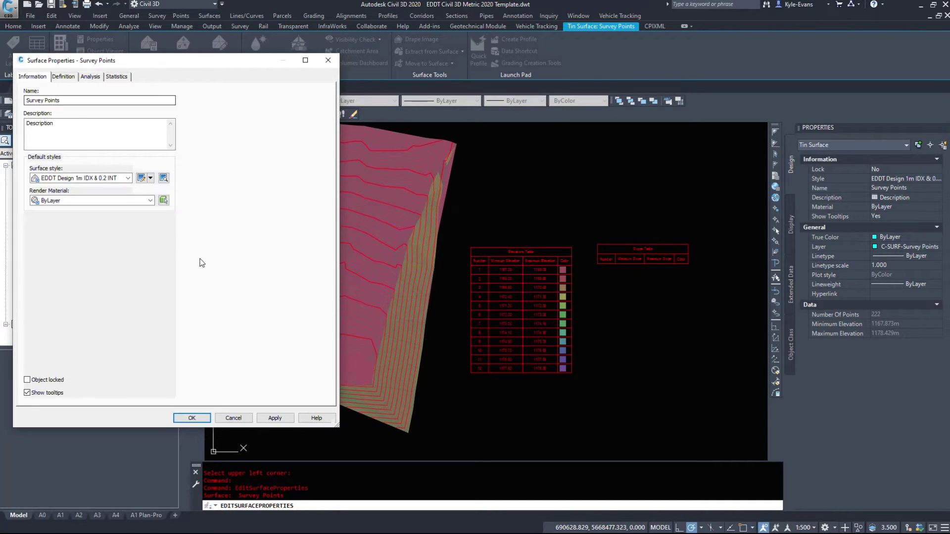
click(141, 178)
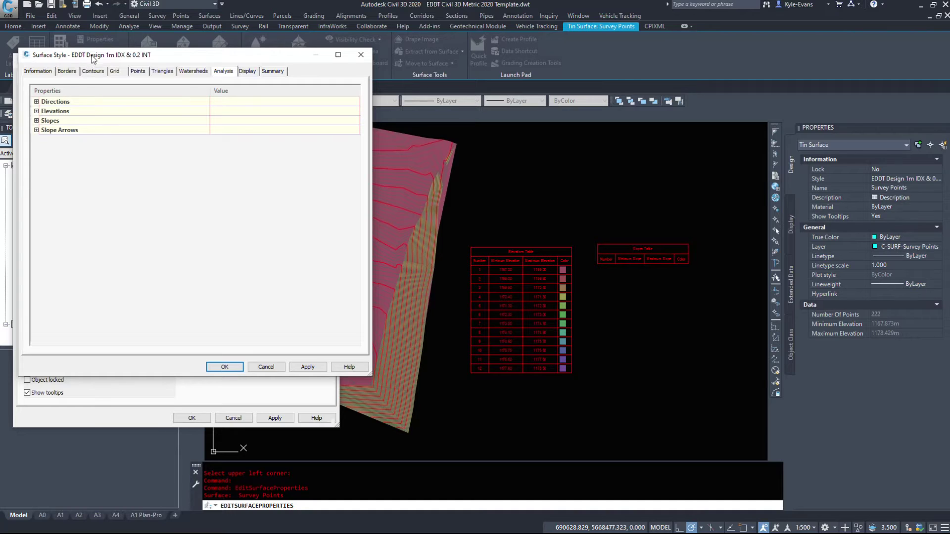
drag(93, 59, 201, 87)
click(372, 395)
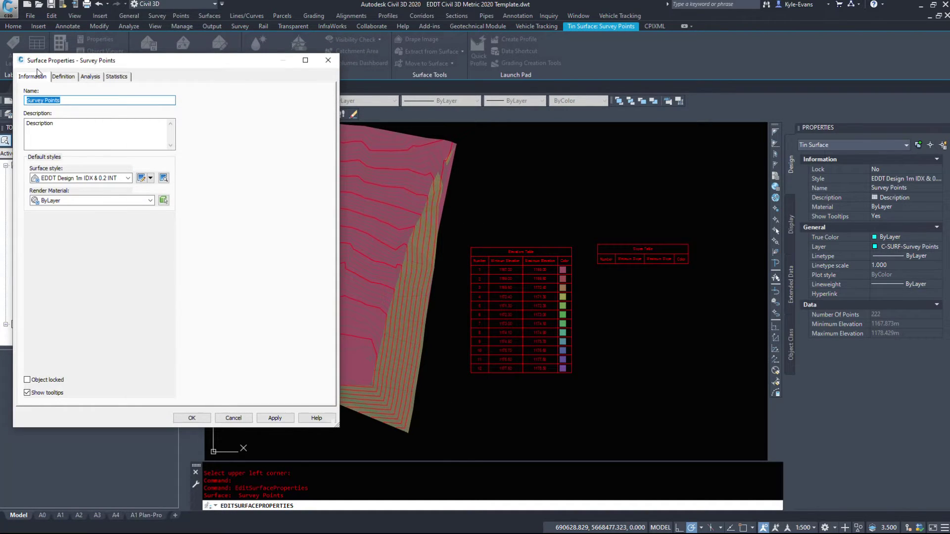
Step: Set the style's slope range precision to .00001 and recalculate the slope ranges
click(141, 177)
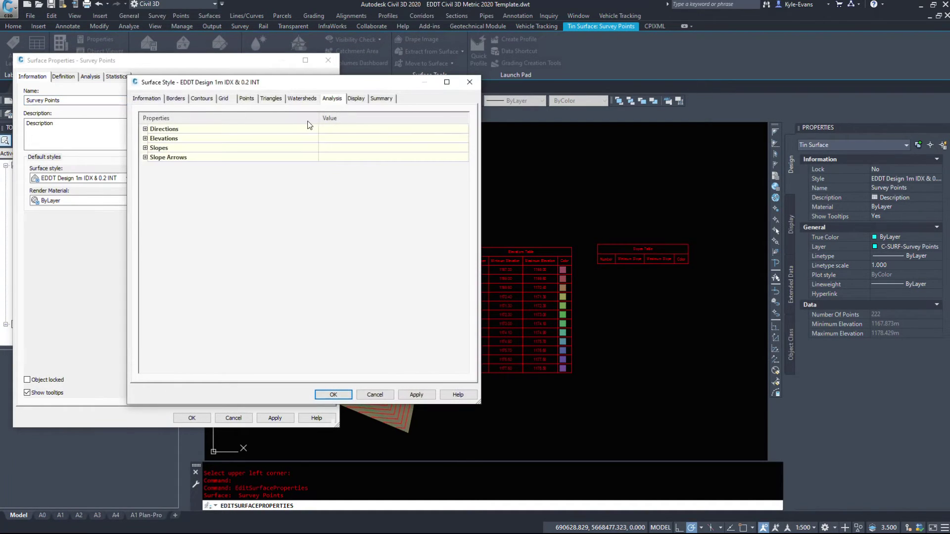
click(145, 148)
click(329, 185)
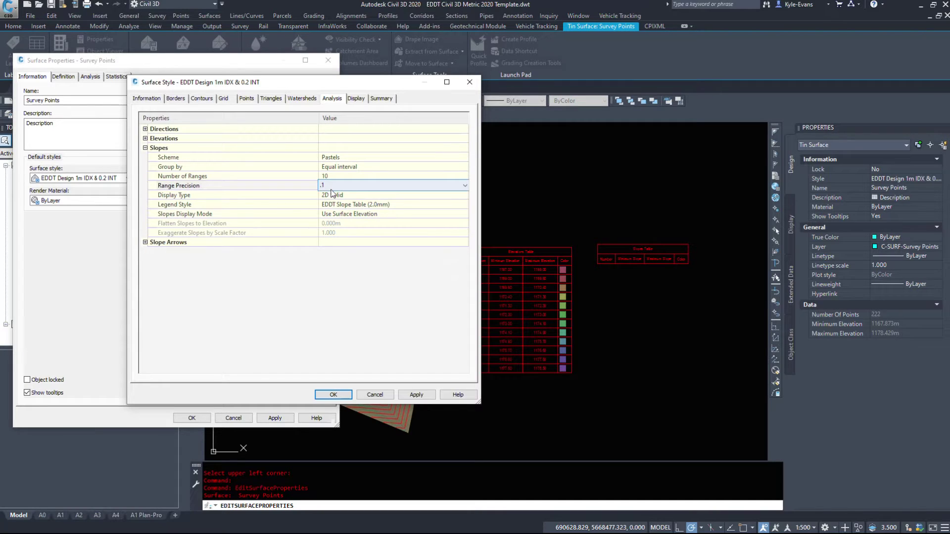
click(464, 185)
click(339, 208)
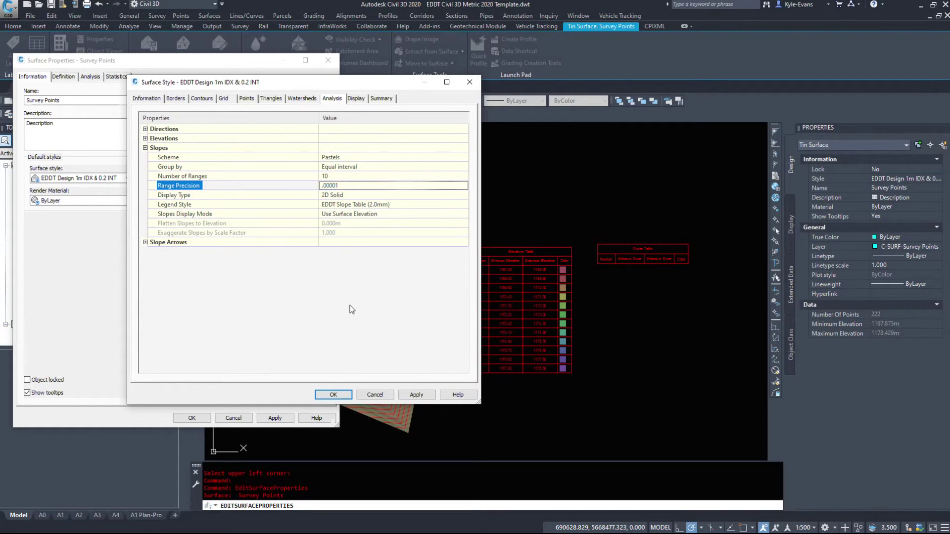
click(333, 395)
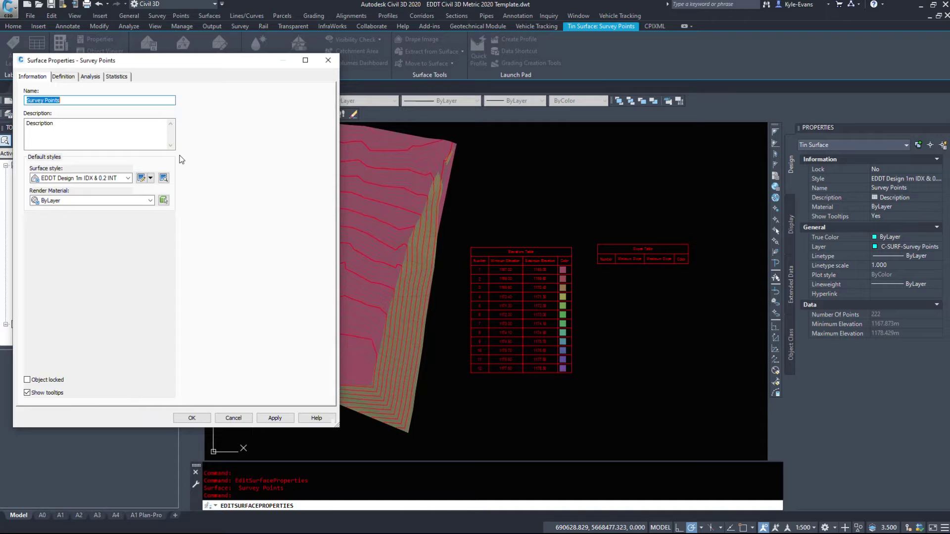
click(90, 77)
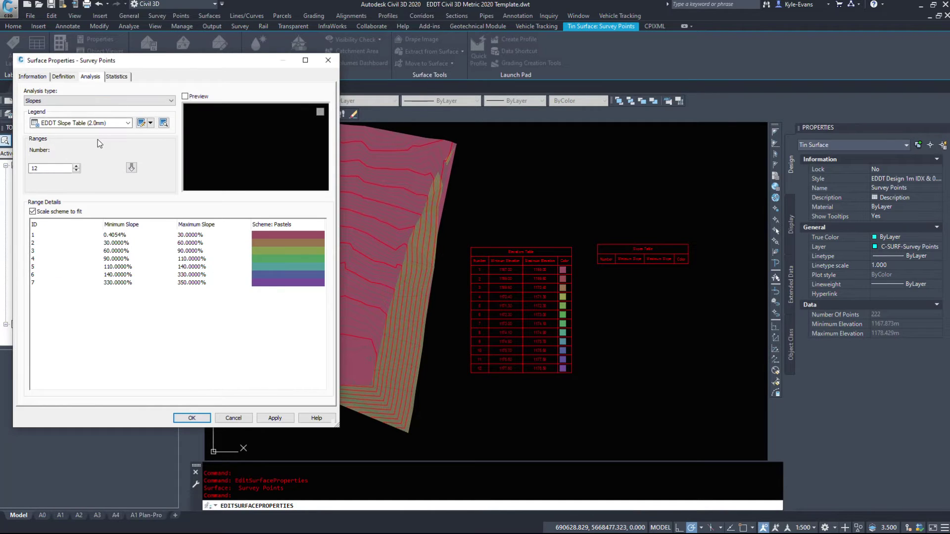
click(132, 168)
Step: Change slope range precision to .000001 and group slope ranges by Quantile
click(34, 77)
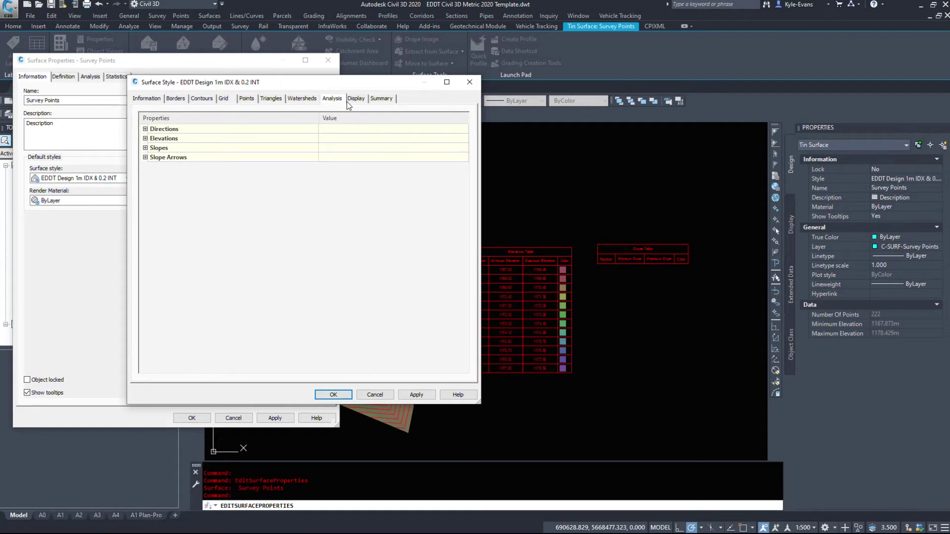
click(145, 148)
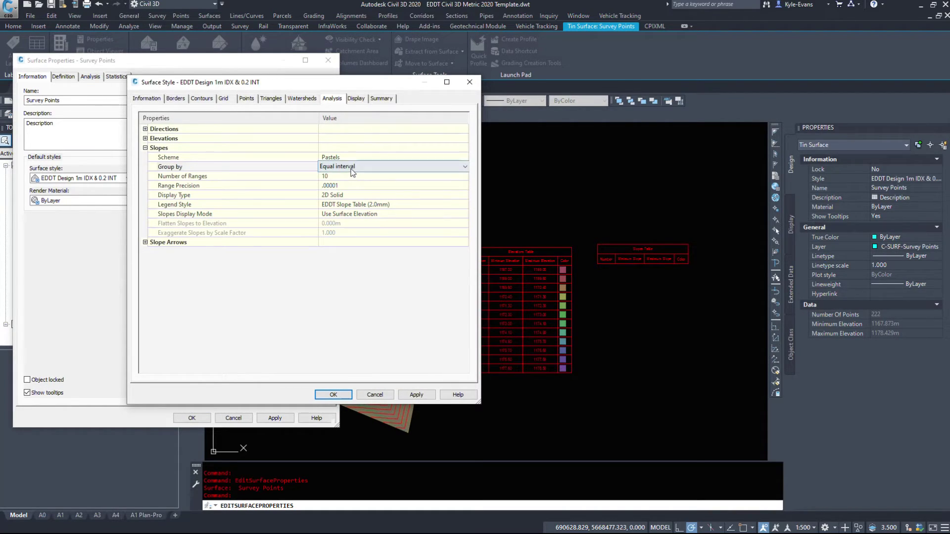
click(347, 176)
click(357, 185)
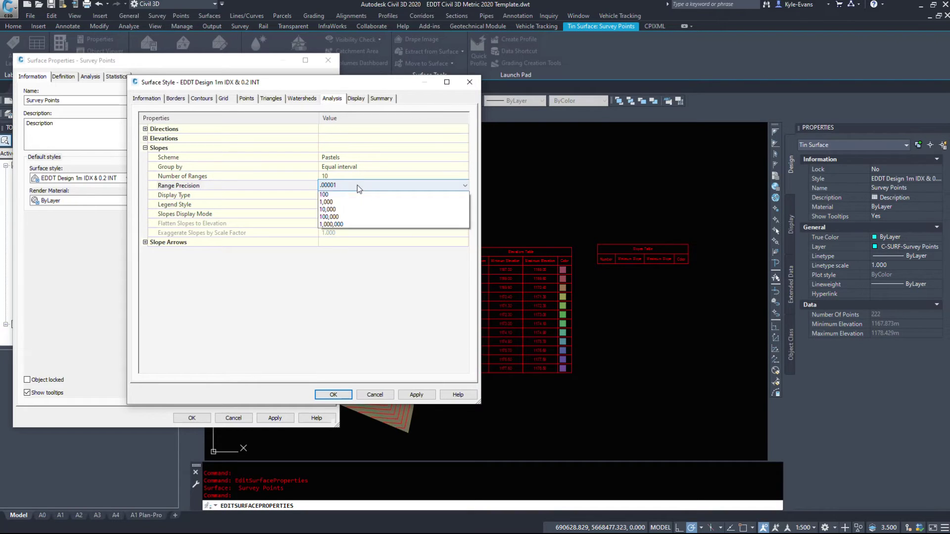
click(349, 195)
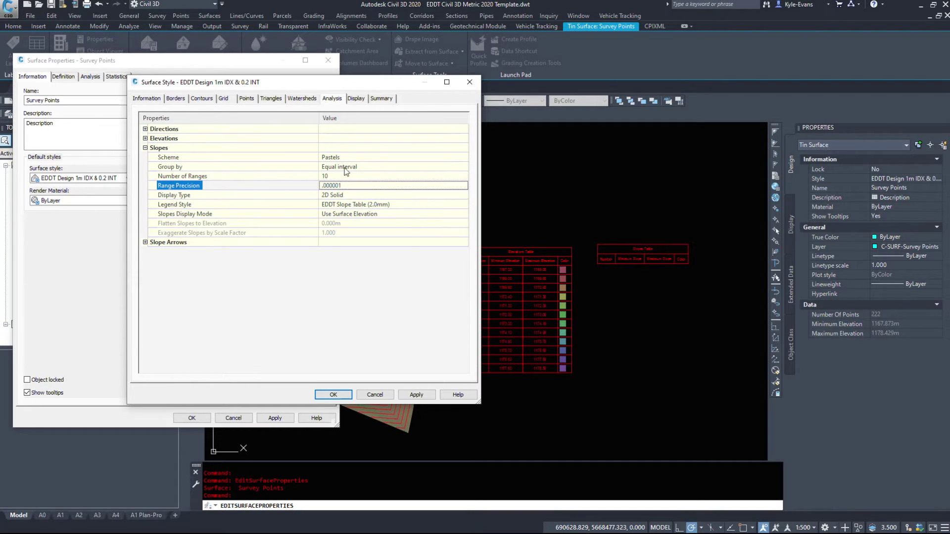
click(345, 168)
click(342, 185)
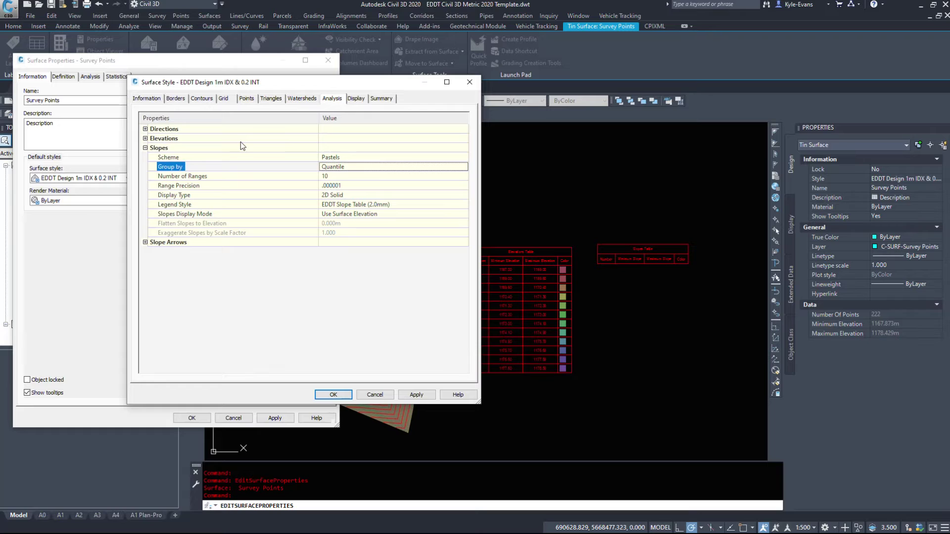
click(331, 394)
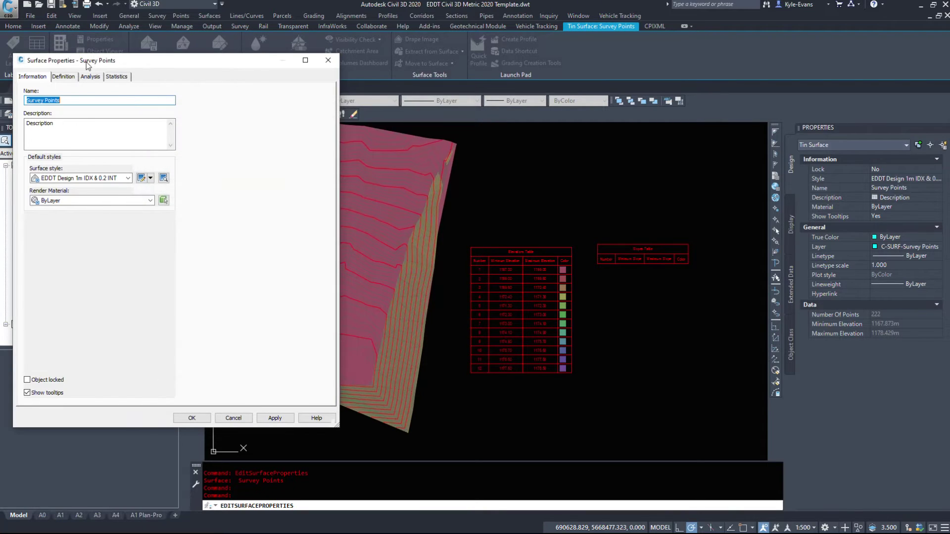
click(90, 76)
Step: Rerun the slope analysis into 12 ranges and apply it, filling the Slope Table
click(131, 168)
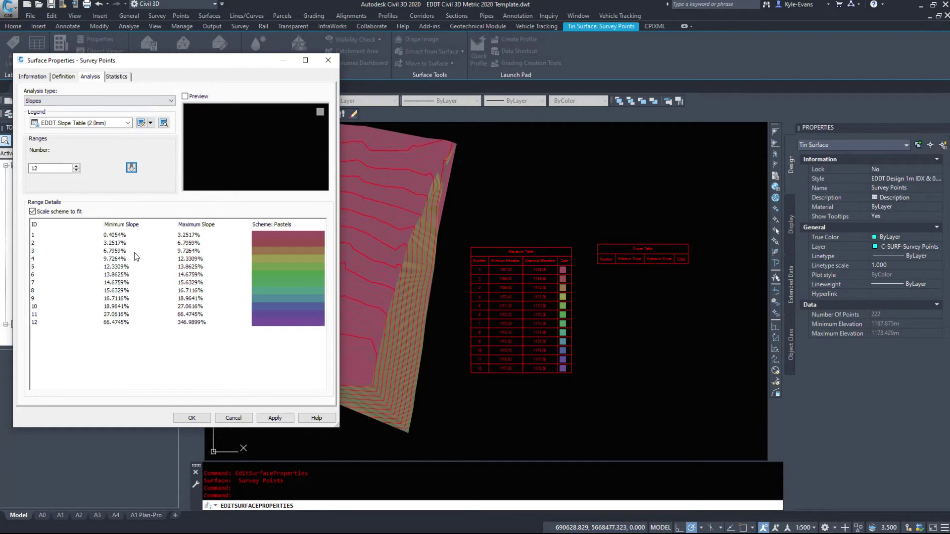
click(191, 418)
key(Escape)
middle_drag(272, 251, 399, 233)
scroll(416, 245, down, 3)
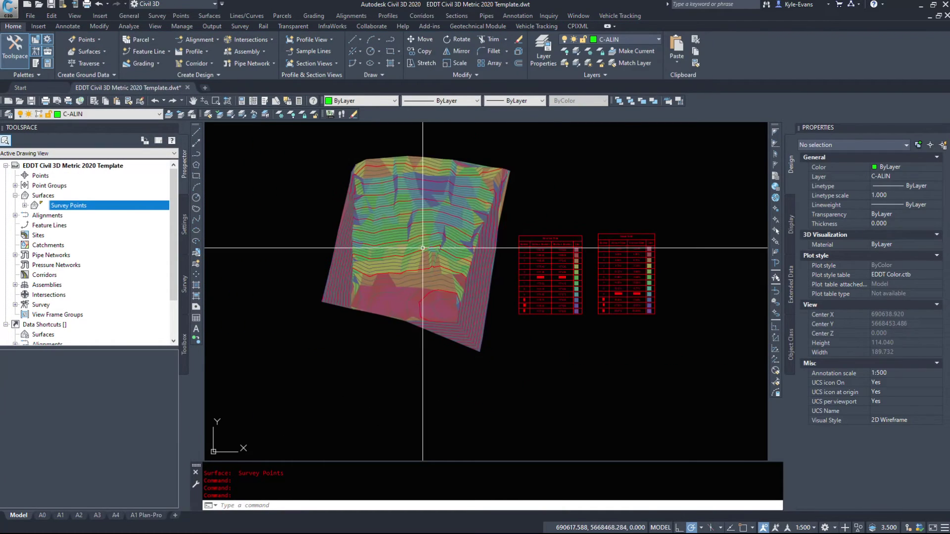
Step: Hide the Major Contour and Minor Contour components in the Survey Points surface style
click(461, 317)
right_click(461, 317)
click(509, 438)
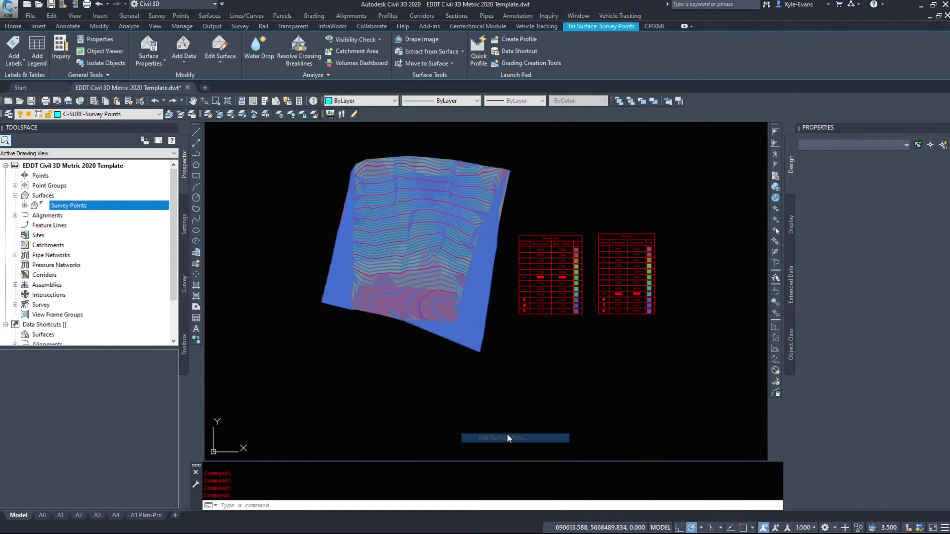
click(356, 99)
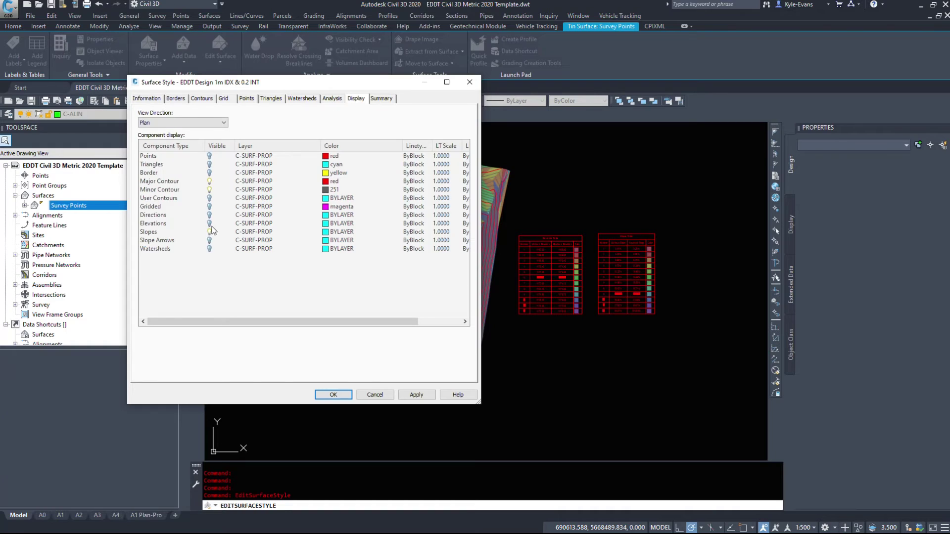
click(209, 190)
click(210, 181)
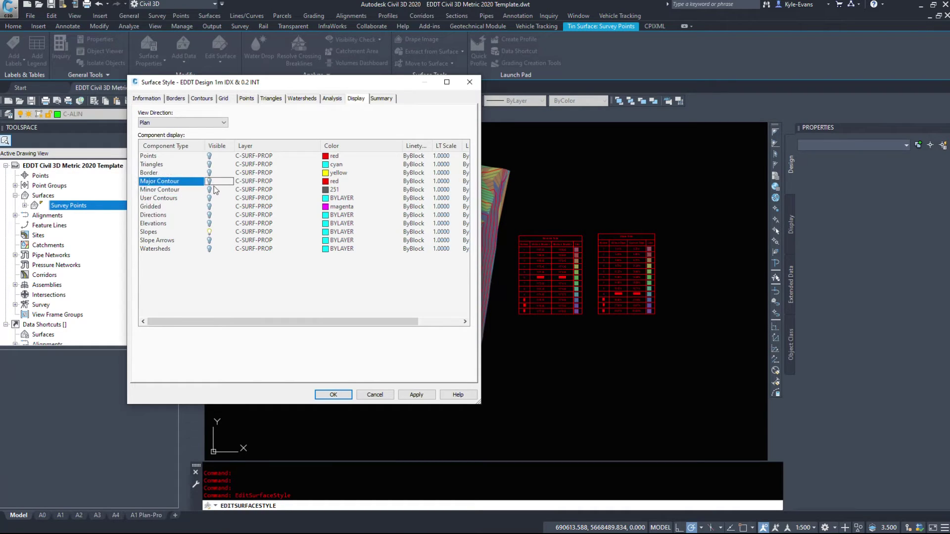
click(333, 393)
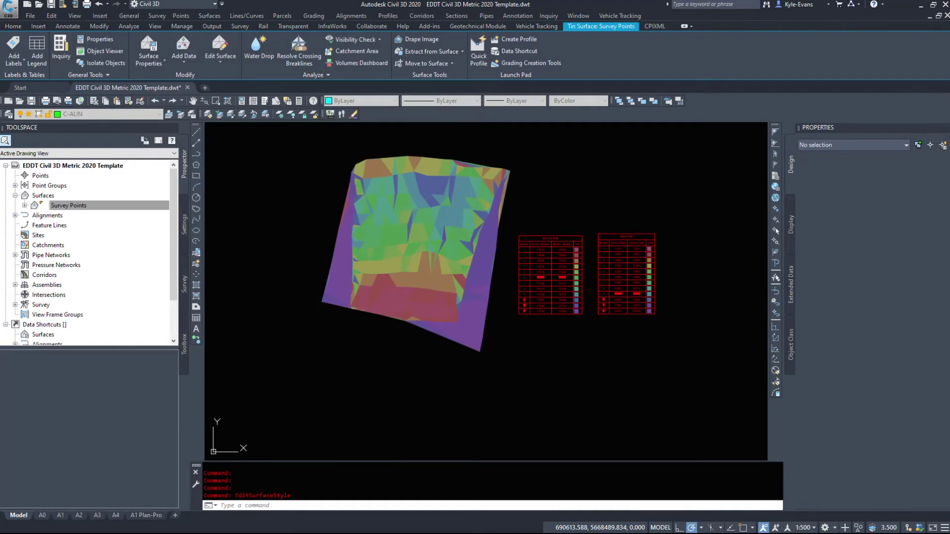
scroll(421, 277, up, 4)
mouse_move(603, 340)
middle_down()
mouse_move(498, 384)
mouse_move(524, 290)
middle_up()
scroll(498, 384, up, 5)
scroll(523, 290, down, 2)
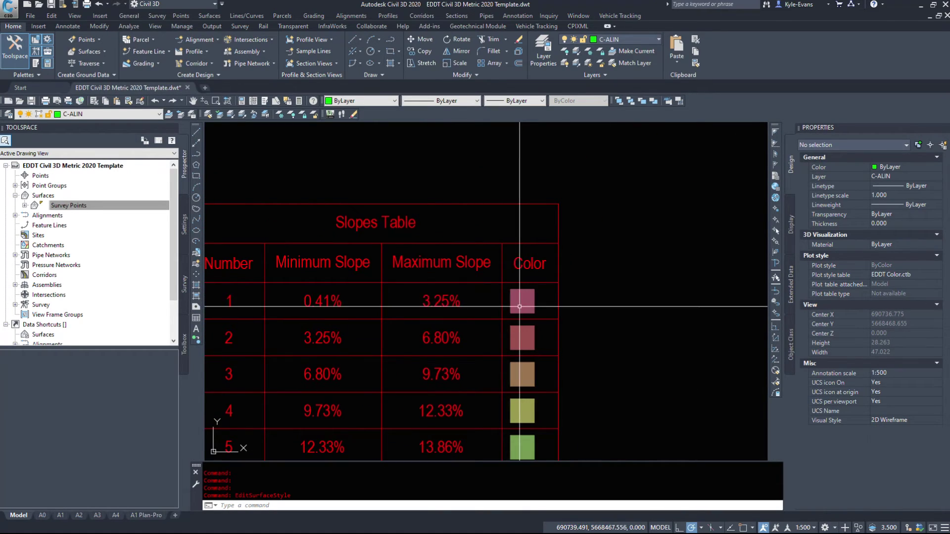
middle_drag(350, 288, 416, 282)
scroll(498, 188, down, 4)
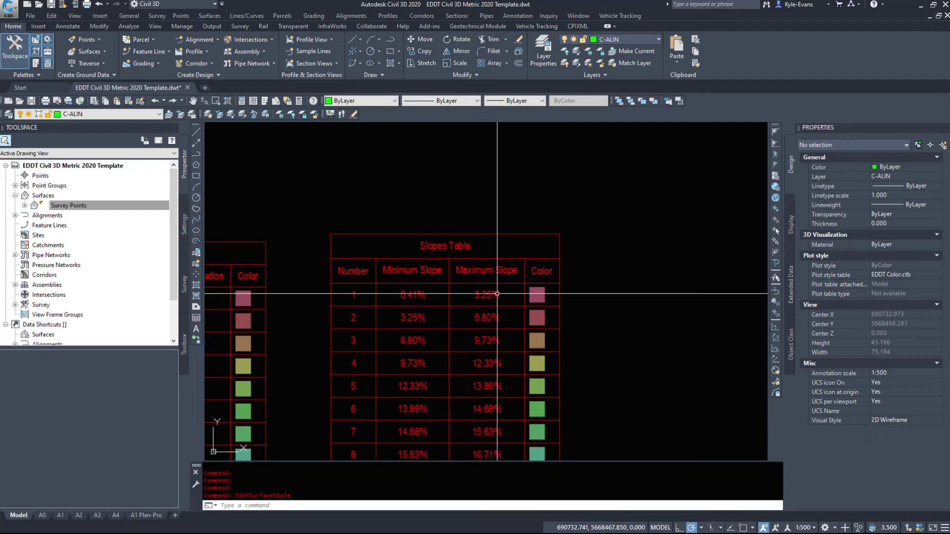
middle_drag(324, 333, 641, 307)
scroll(494, 333, down, 4)
scroll(492, 377, up, 4)
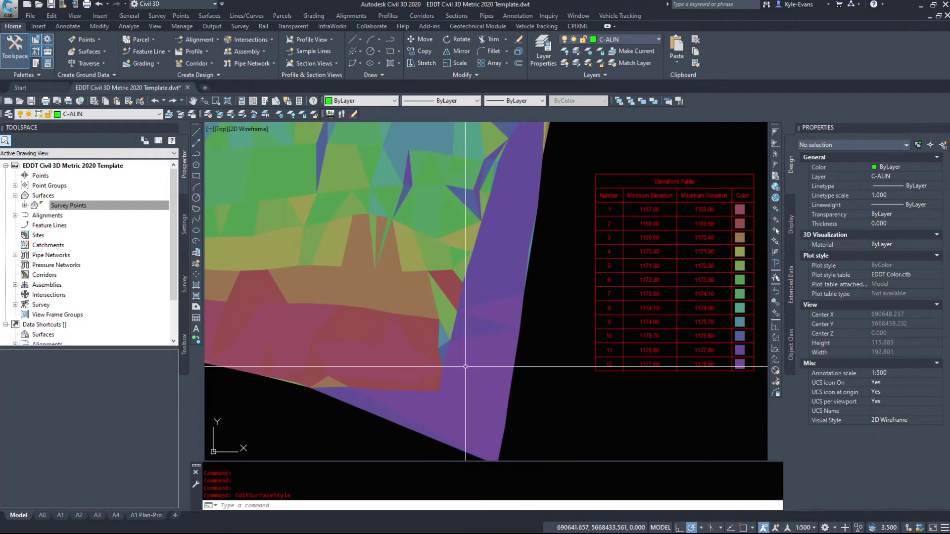
scroll(332, 345, down, 2)
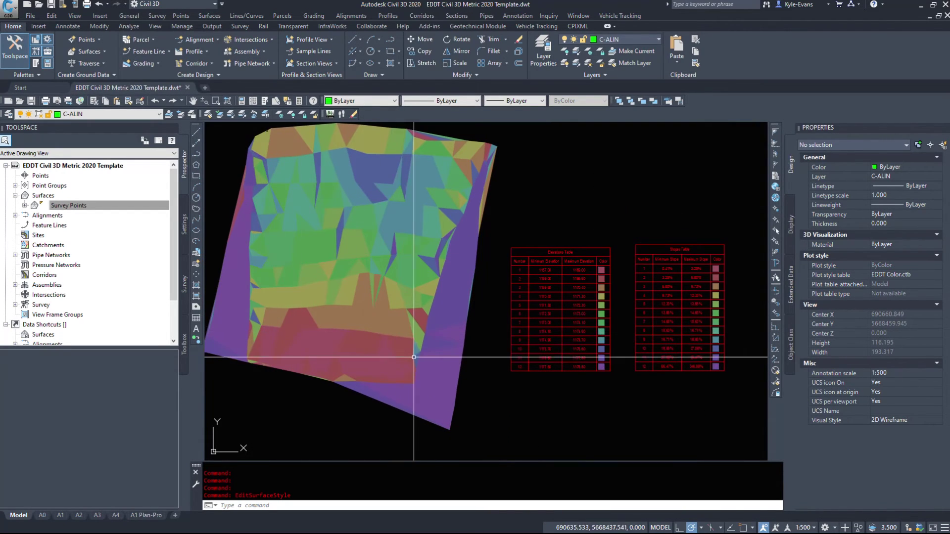
scroll(649, 329, up, 3)
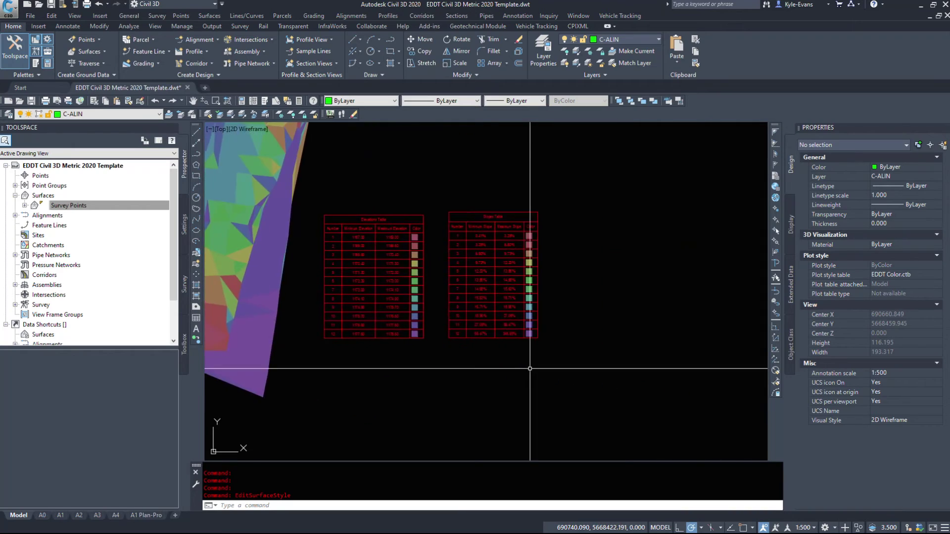
scroll(456, 251, up, 3)
scroll(663, 253, down, 5)
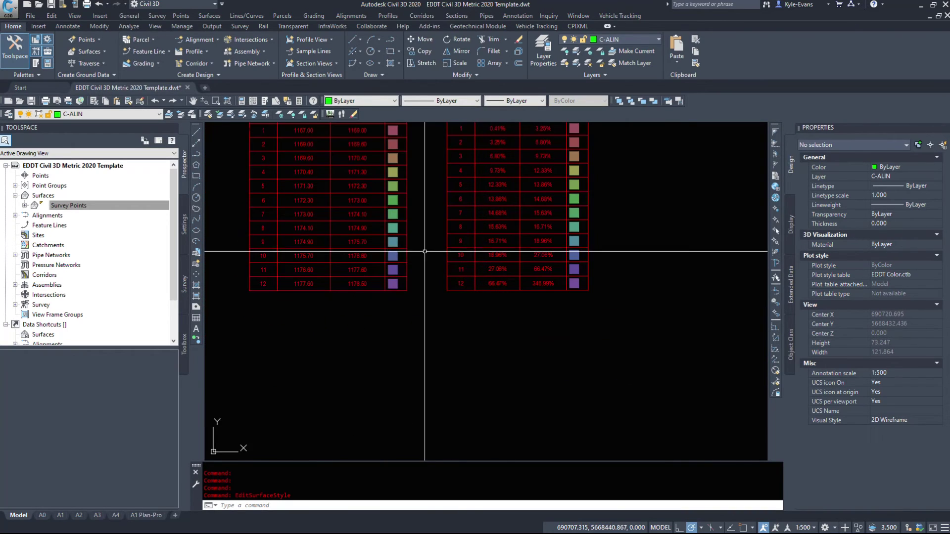
scroll(508, 278, up, 4)
click(431, 271)
click(735, 332)
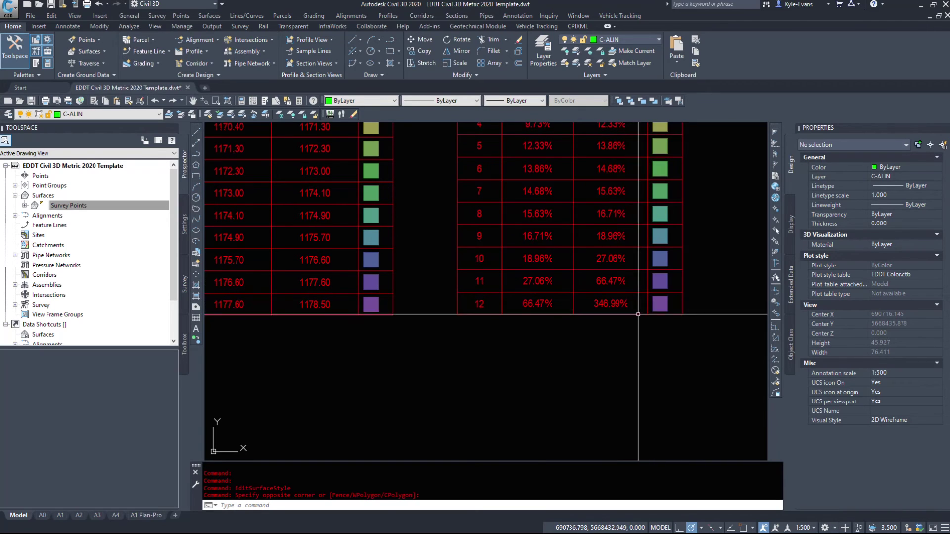
scroll(643, 319, down, 4)
mouse_move(521, 186)
mouse_down()
mouse_move(463, 330)
mouse_move(437, 337)
mouse_move(381, 317)
mouse_move(352, 287)
mouse_move(365, 185)
mouse_move(329, 233)
mouse_move(320, 297)
mouse_move(373, 335)
mouse_move(513, 346)
mouse_move(505, 287)
mouse_move(525, 181)
mouse_up()
key(Escape)
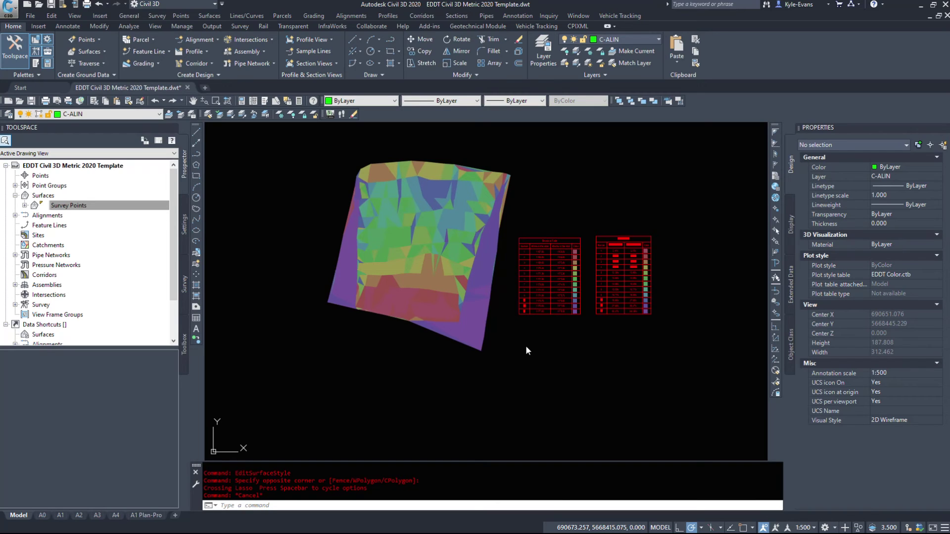
click(454, 404)
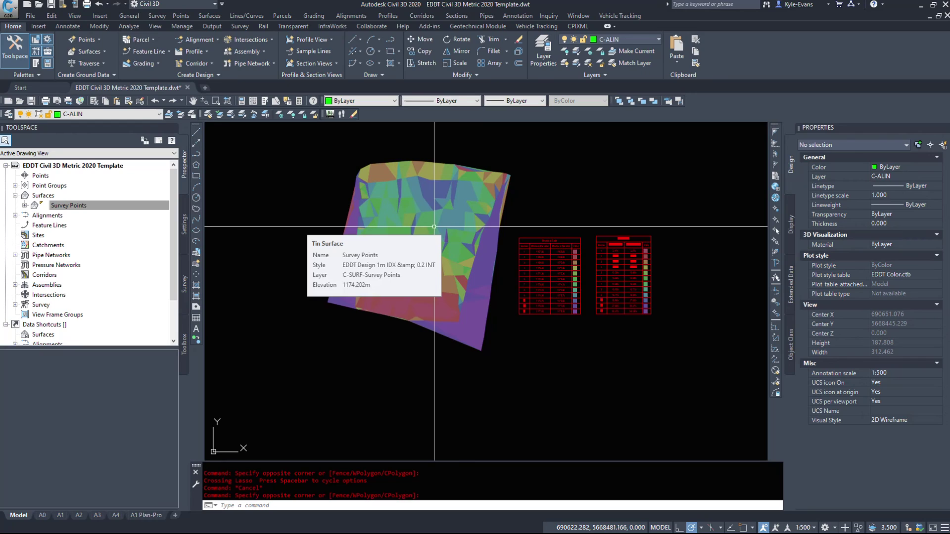
scroll(571, 284, down, 1)
scroll(436, 323, up, 1)
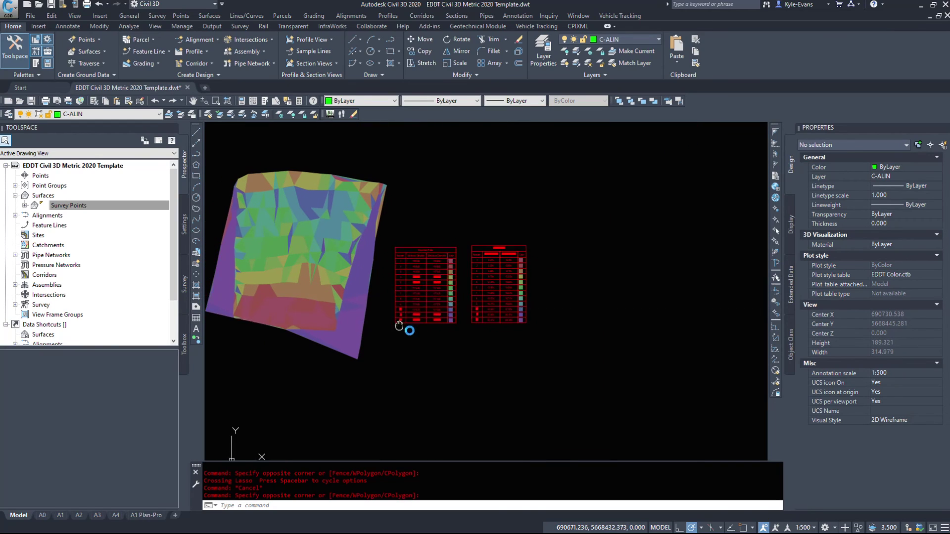
scroll(446, 312, down, 1)
scroll(477, 244, up, 6)
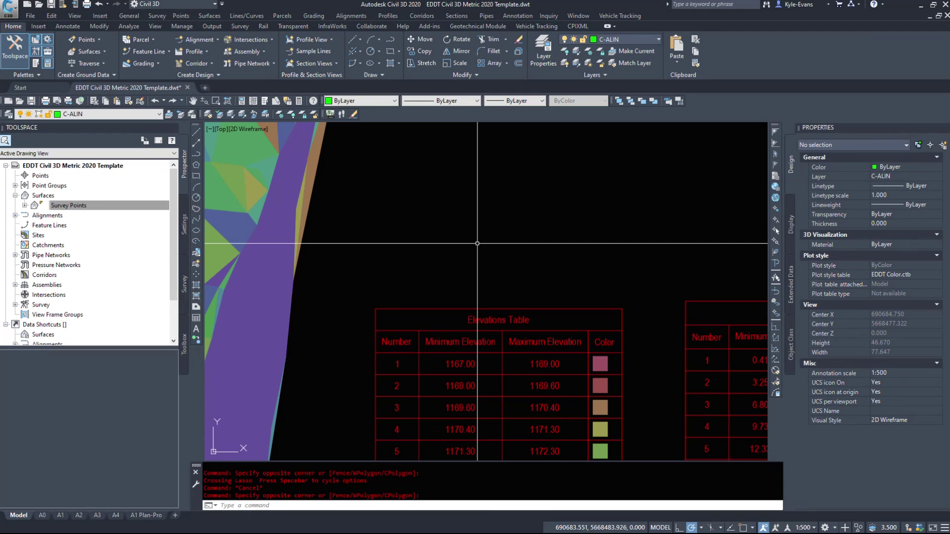
scroll(515, 292, down, 5)
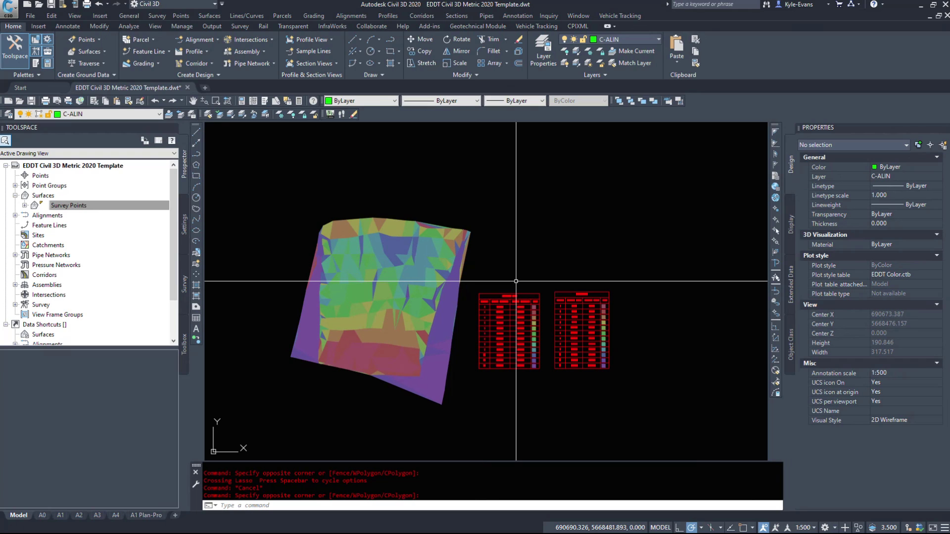
scroll(516, 281, up, 7)
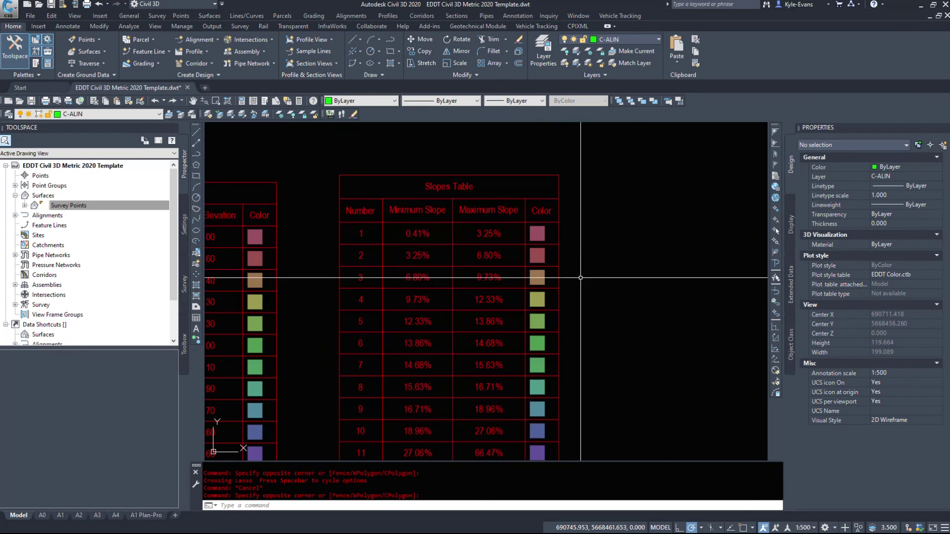
scroll(497, 240, down, 4)
scroll(482, 263, up, 3)
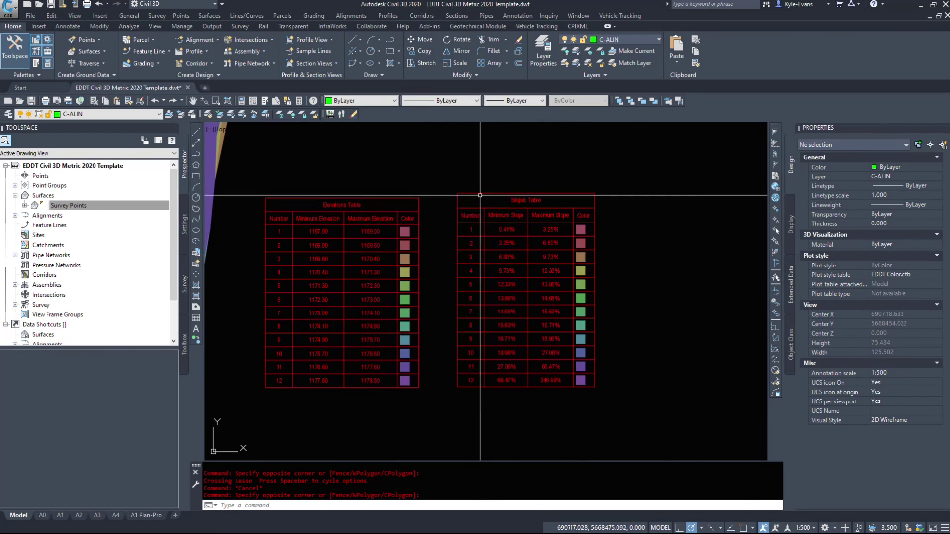